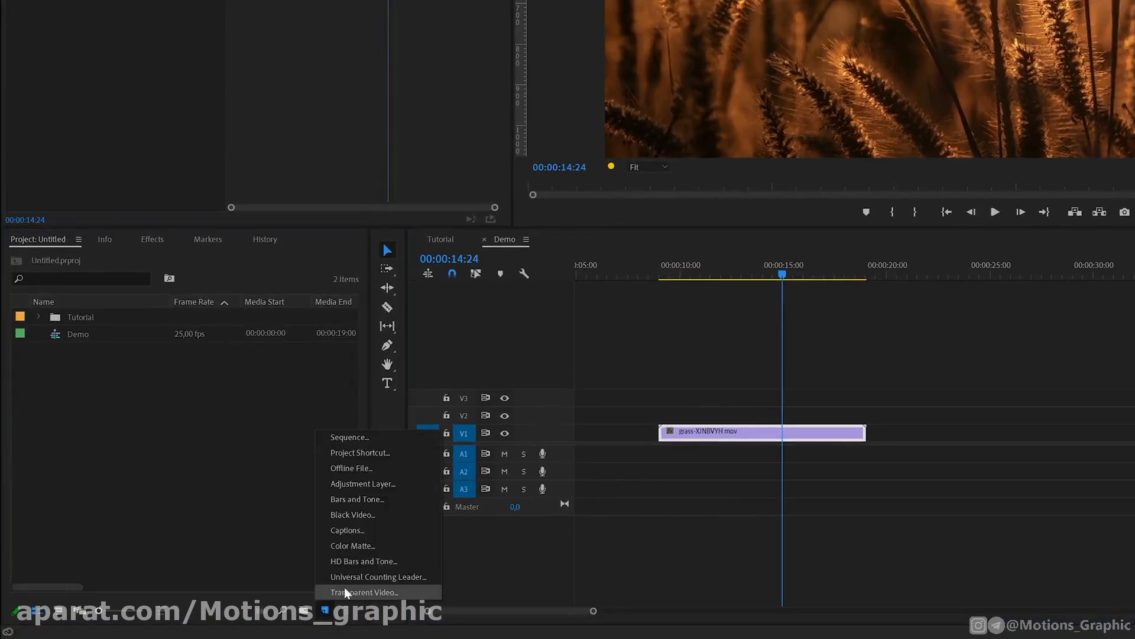
Step: Create a 1920 x 1080 transparent video with a 25 fps timebase and square pixels
{"action": "left_click", "coordinate": [362, 591]}
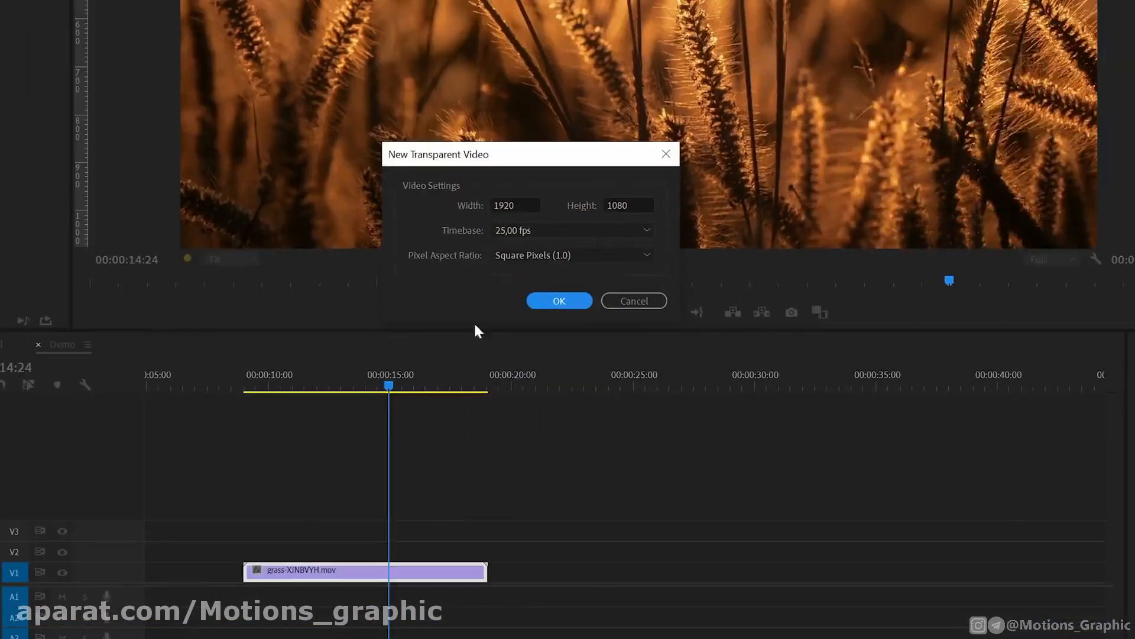
{"action": "left_click", "coordinate": [530, 230]}
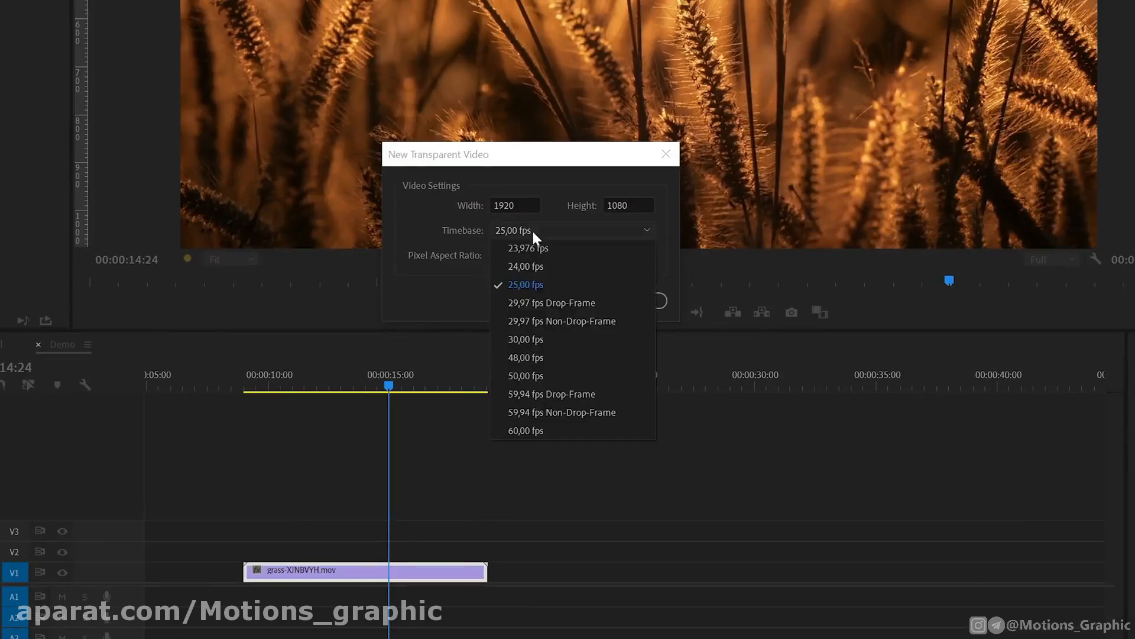
{"action": "left_click", "coordinate": [535, 285]}
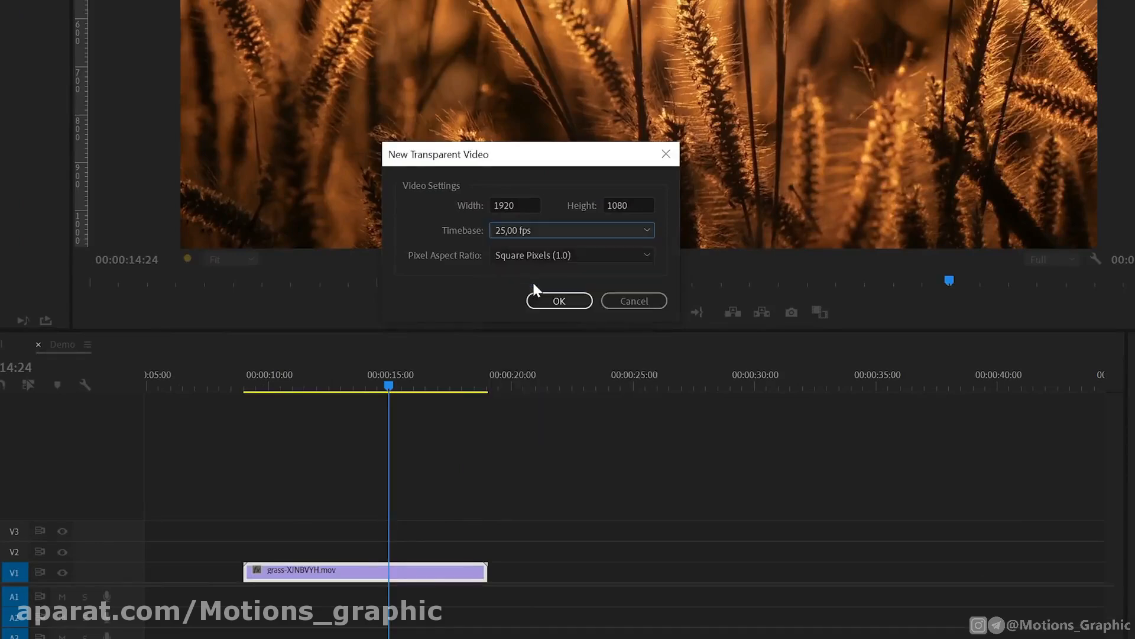
{"action": "left_click", "coordinate": [562, 300]}
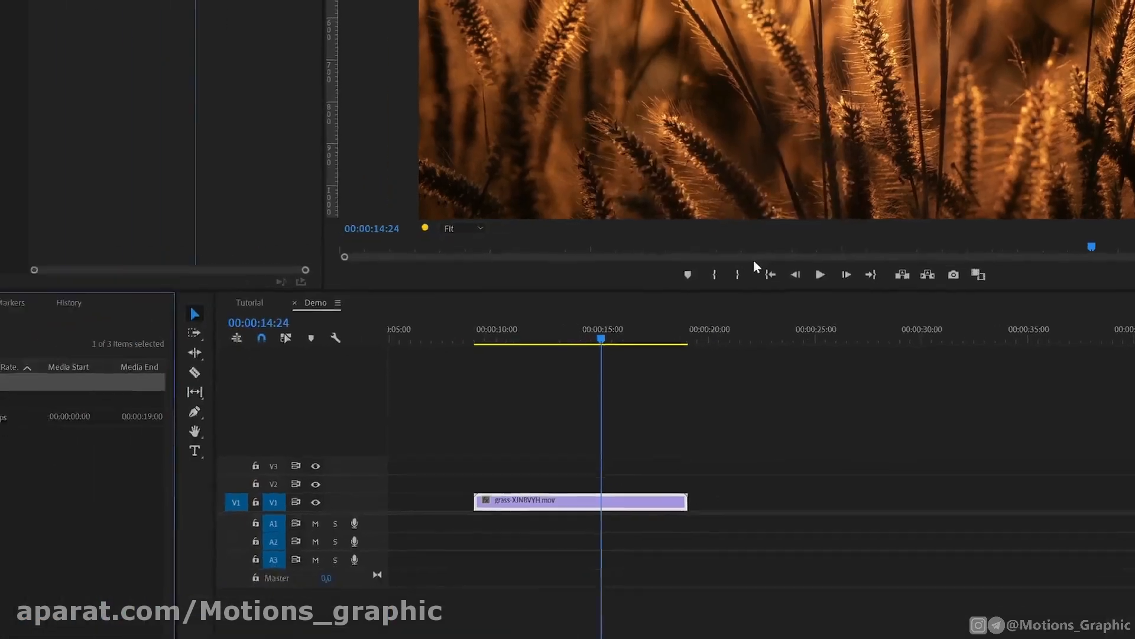
Step: Place the Transparent Video on track V2 above the grass clip and extend it to the grass clip's end
{"action": "left_click_drag", "start_coordinate": [86, 349], "coordinate": [614, 440]}
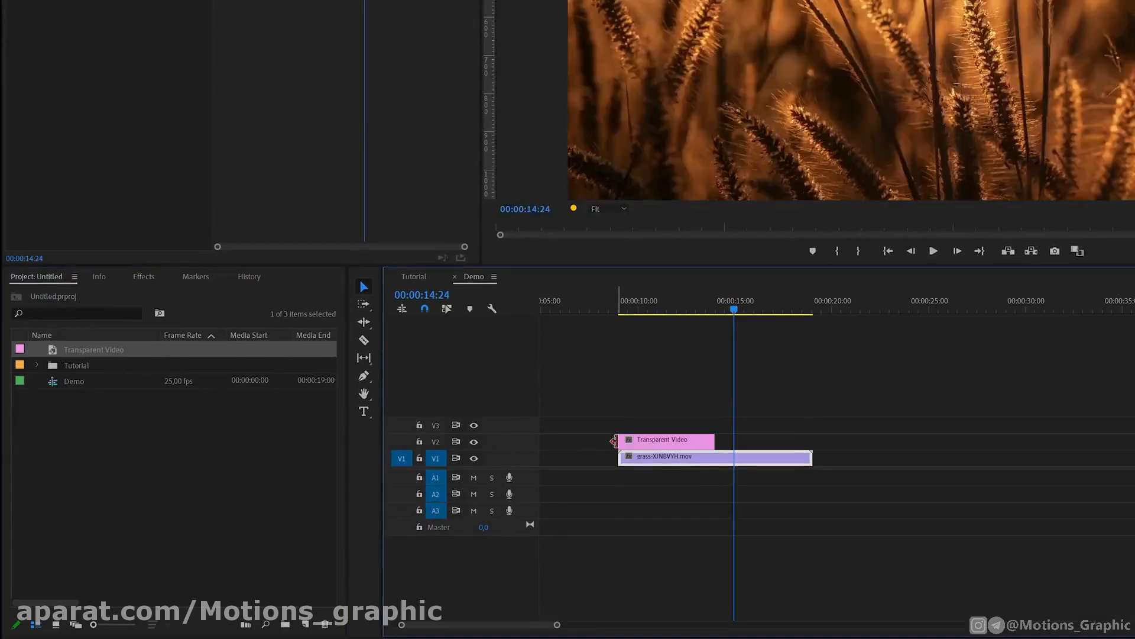
{"action": "left_click_drag", "start_coordinate": [715, 440], "coordinate": [808, 444]}
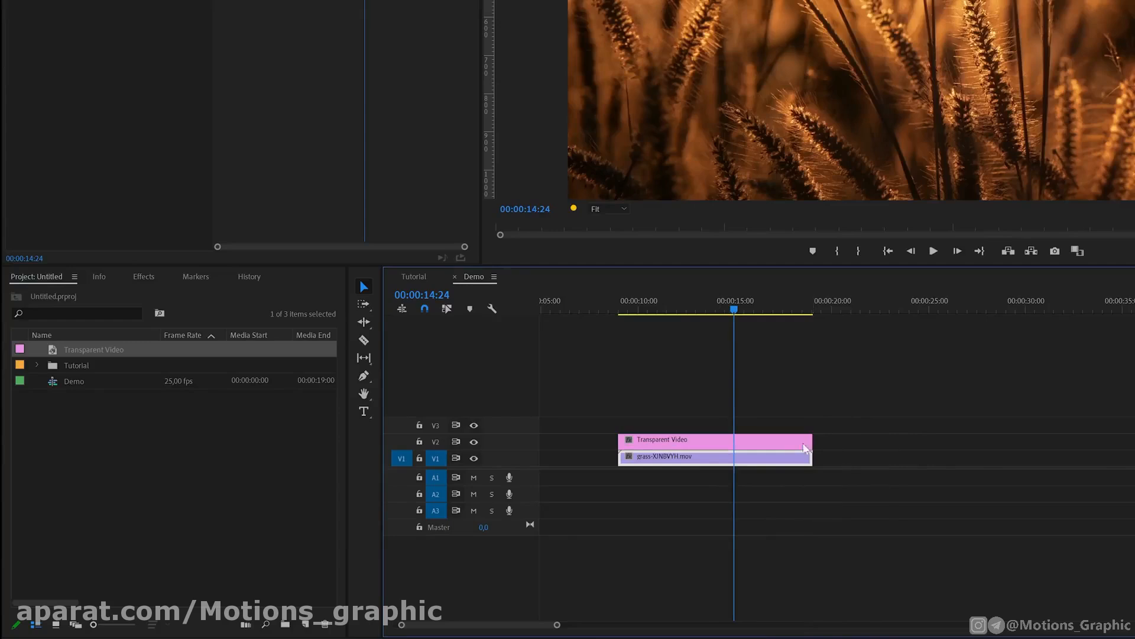
Step: Find the Timecode video effect and apply it to the Transparent Video clip on V2
{"action": "left_click", "coordinate": [145, 277]}
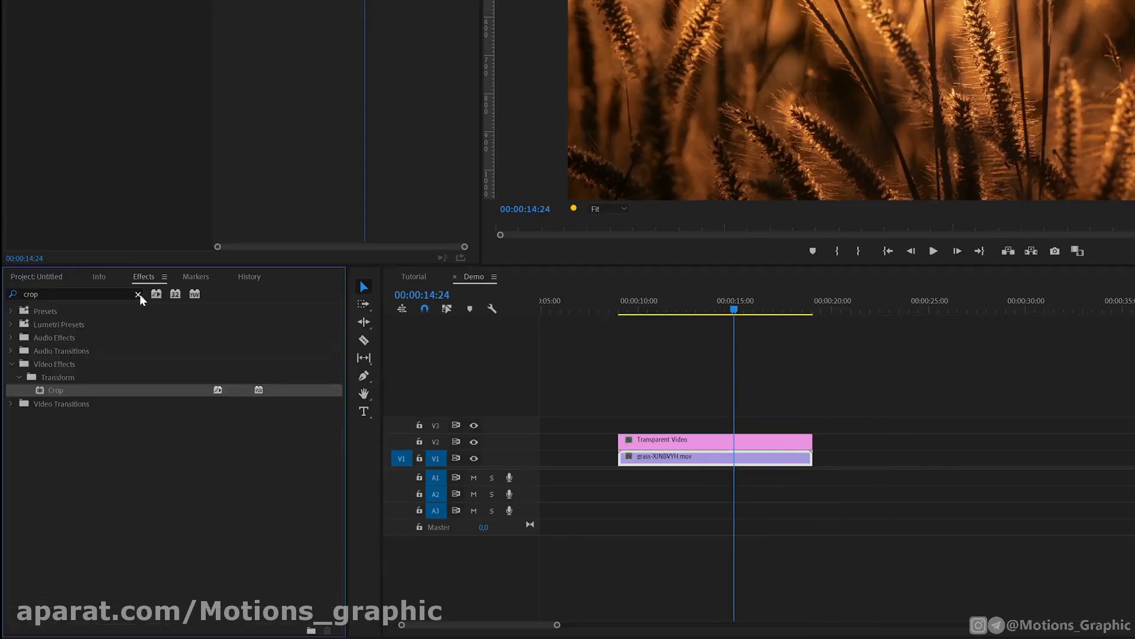
{"action": "left_click", "coordinate": [138, 294]}
{"action": "type", "text": "timecode"}
{"action": "left_click", "coordinate": [63, 393]}
{"action": "left_click_drag", "start_coordinate": [53, 385], "coordinate": [677, 442]}
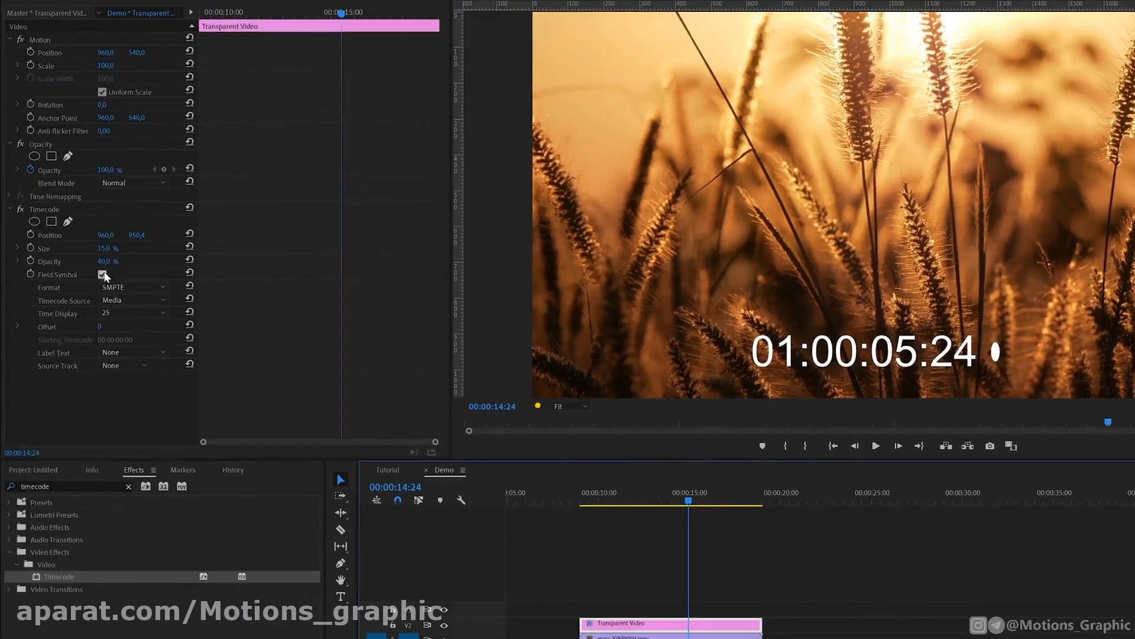
Step: Turn off the Timecode's field symbol, set its opacity to 0% and enlarge its size to about 40.8%
{"action": "left_click", "coordinate": [103, 274]}
{"action": "mouse_move", "coordinate": [105, 262]}
{"action": "left_mouse_down"}
{"action": "mouse_move", "coordinate": [154, 263]}
{"action": "mouse_move", "coordinate": [83, 262]}
{"action": "mouse_move", "coordinate": [155, 262]}
{"action": "mouse_move", "coordinate": [88, 262]}
{"action": "left_mouse_up"}
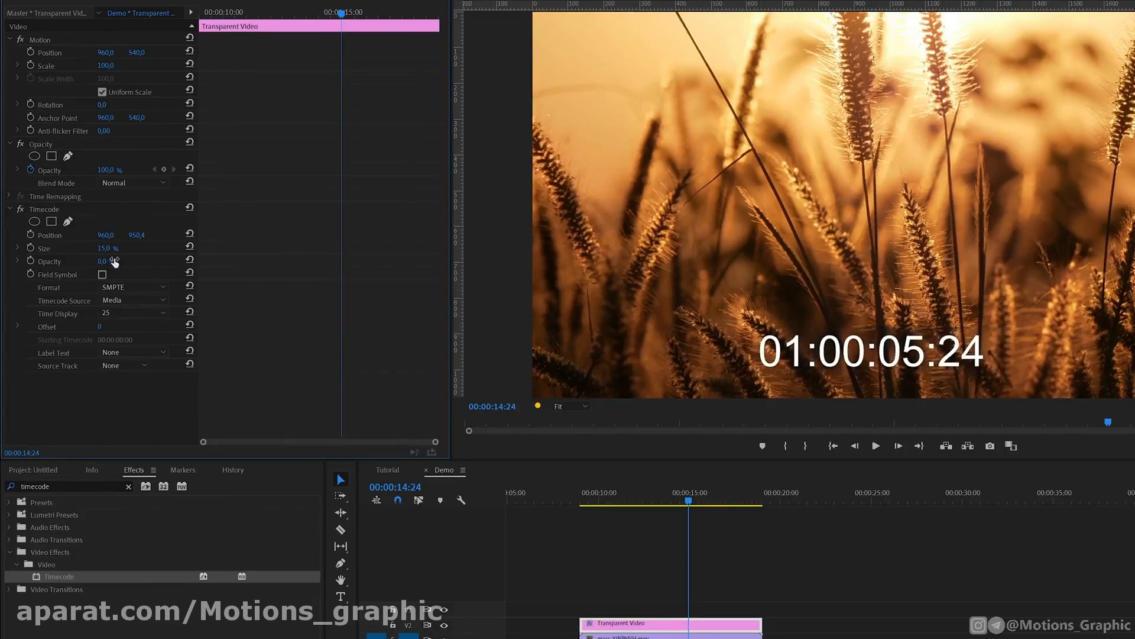
{"action": "left_click_drag", "start_coordinate": [105, 248], "coordinate": [120, 248]}
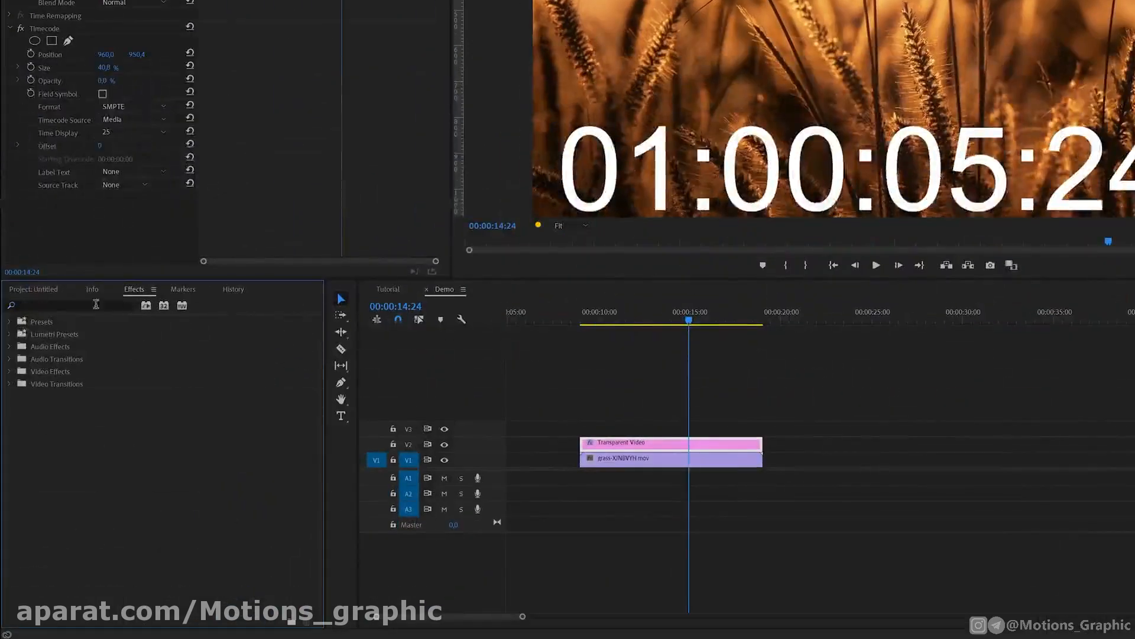
Step: Find the Crop effect and apply it to the Transparent Video clip on V2
{"action": "left_click", "coordinate": [96, 304]}
{"action": "type", "text": "crop"}
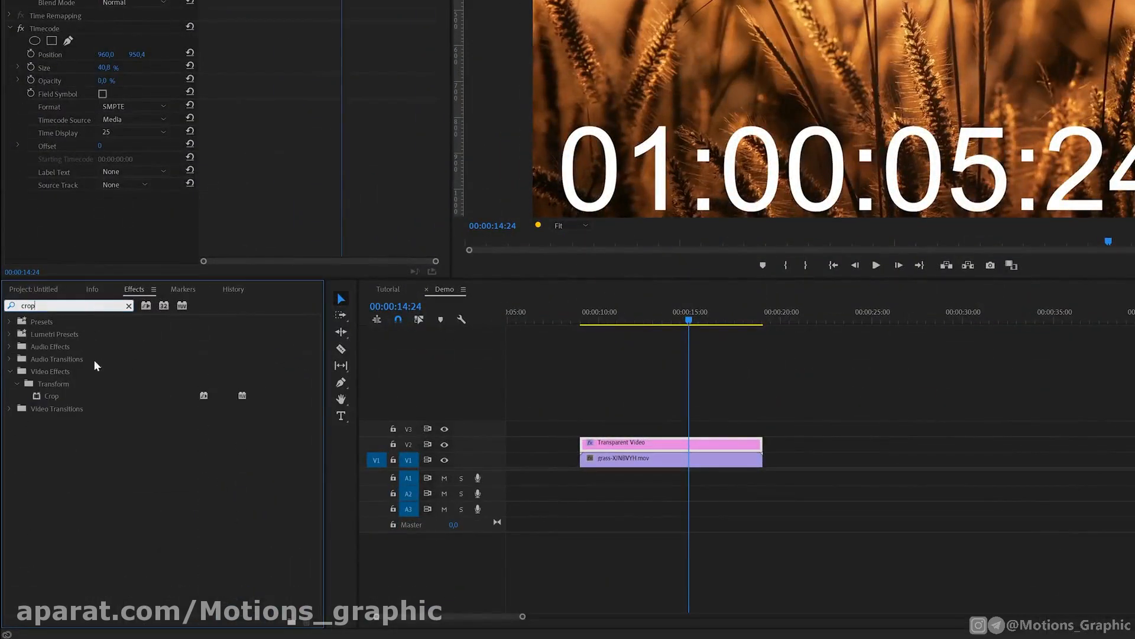
{"action": "left_click", "coordinate": [59, 395]}
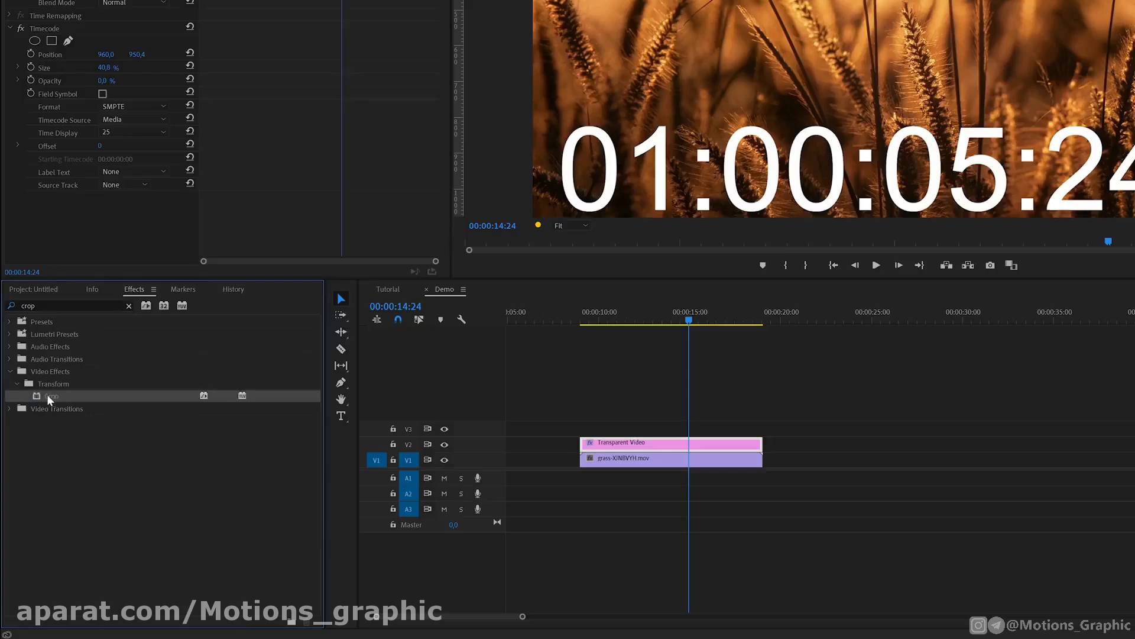
{"action": "left_click_drag", "start_coordinate": [49, 395], "coordinate": [648, 445]}
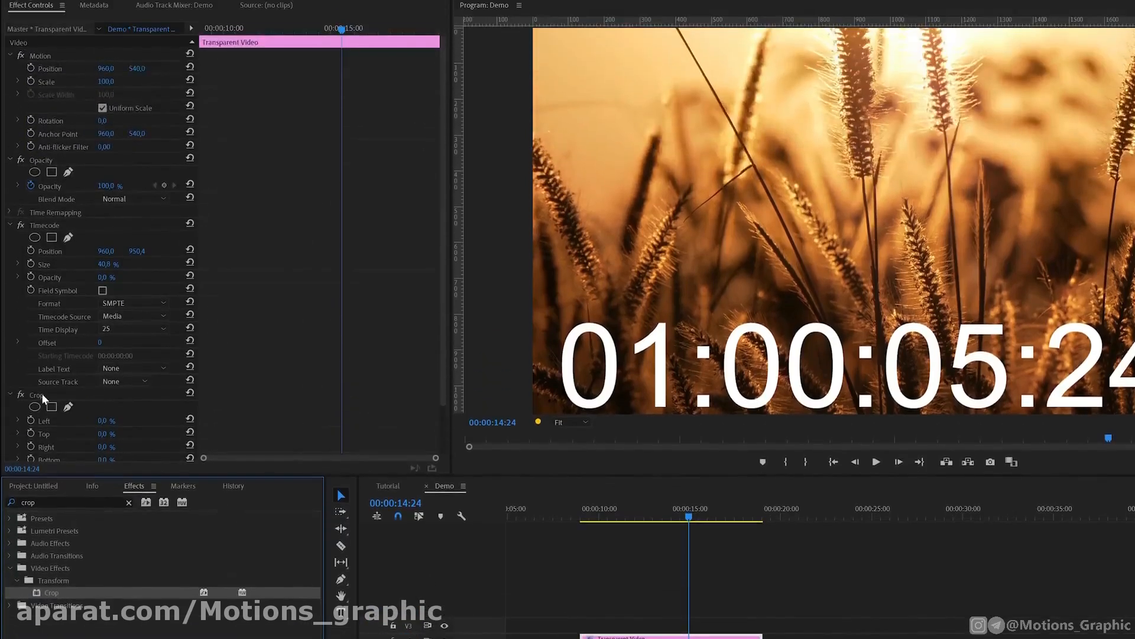
Step: Crop the timecode to its minutes and seconds, about 26% from the left and 29.3% from the right, scrubbing the timeline to check
{"action": "left_click", "coordinate": [42, 197]}
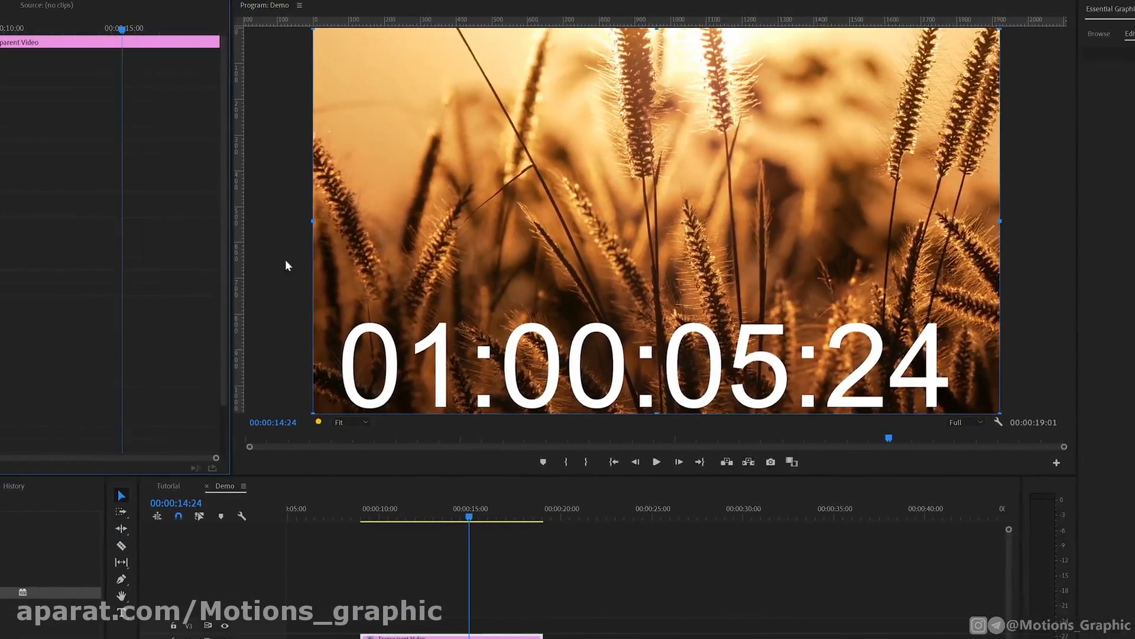
{"action": "left_click_drag", "start_coordinate": [308, 220], "coordinate": [491, 222]}
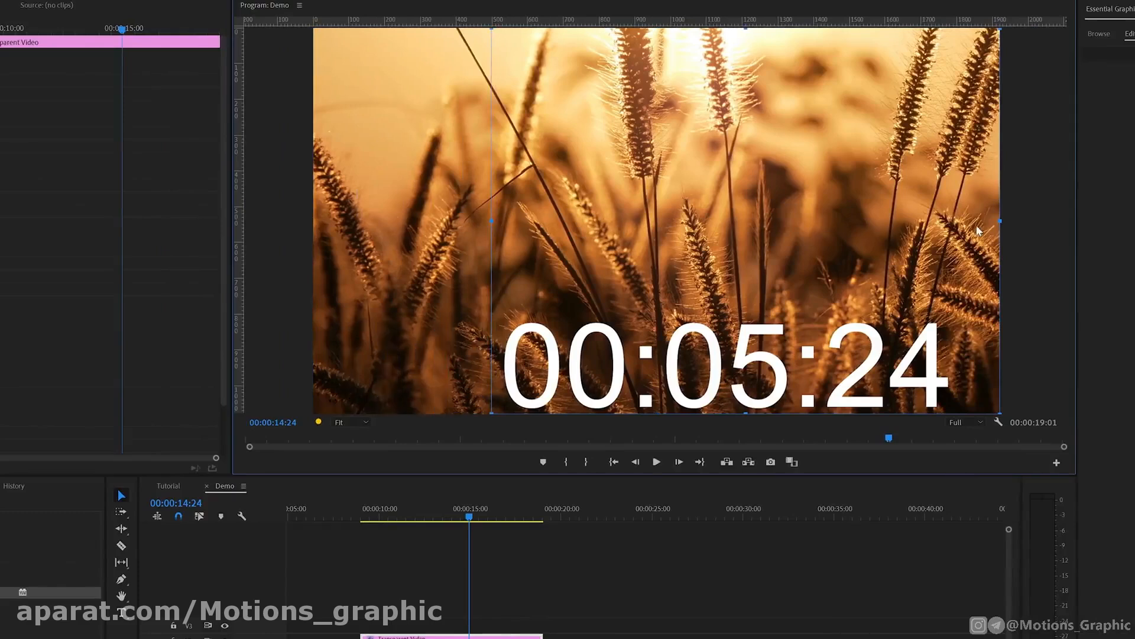
{"action": "left_click_drag", "start_coordinate": [1003, 221], "coordinate": [799, 230]}
{"action": "mouse_move", "coordinate": [469, 517]}
{"action": "left_mouse_down"}
{"action": "mouse_move", "coordinate": [537, 521]}
{"action": "mouse_move", "coordinate": [463, 532]}
{"action": "left_mouse_up"}
{"action": "left_click_drag", "start_coordinate": [379, 535], "coordinate": [427, 536]}
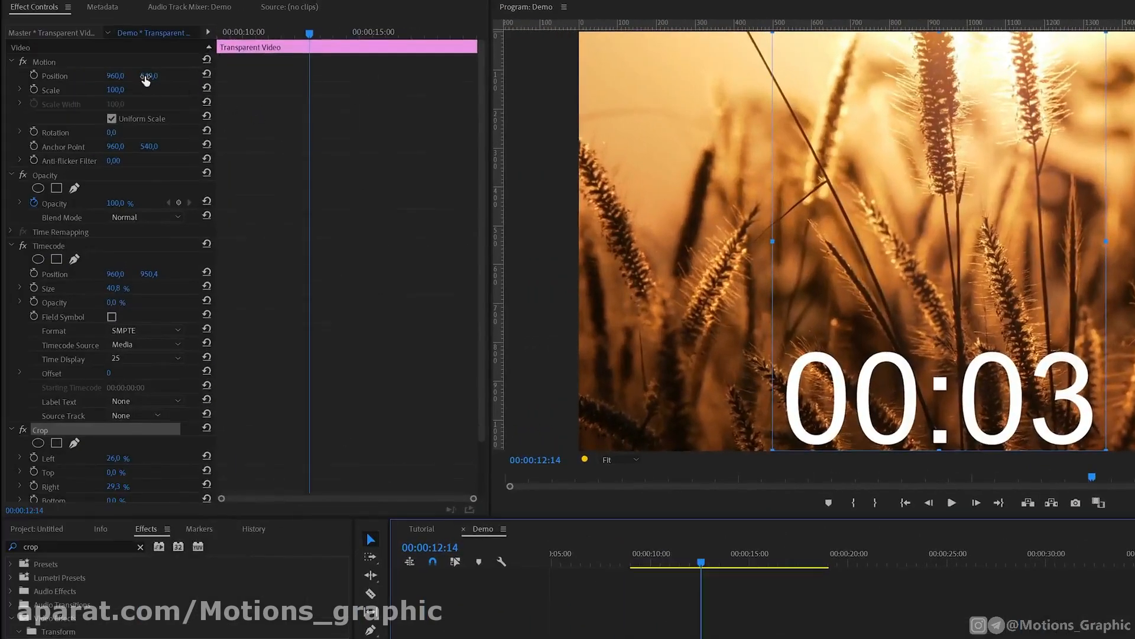
Step: Raise the timer to the middle of the frame by setting the clip's vertical Motion position to 147, and play the sequence
{"action": "left_click_drag", "start_coordinate": [146, 80], "coordinate": [11, 81]}
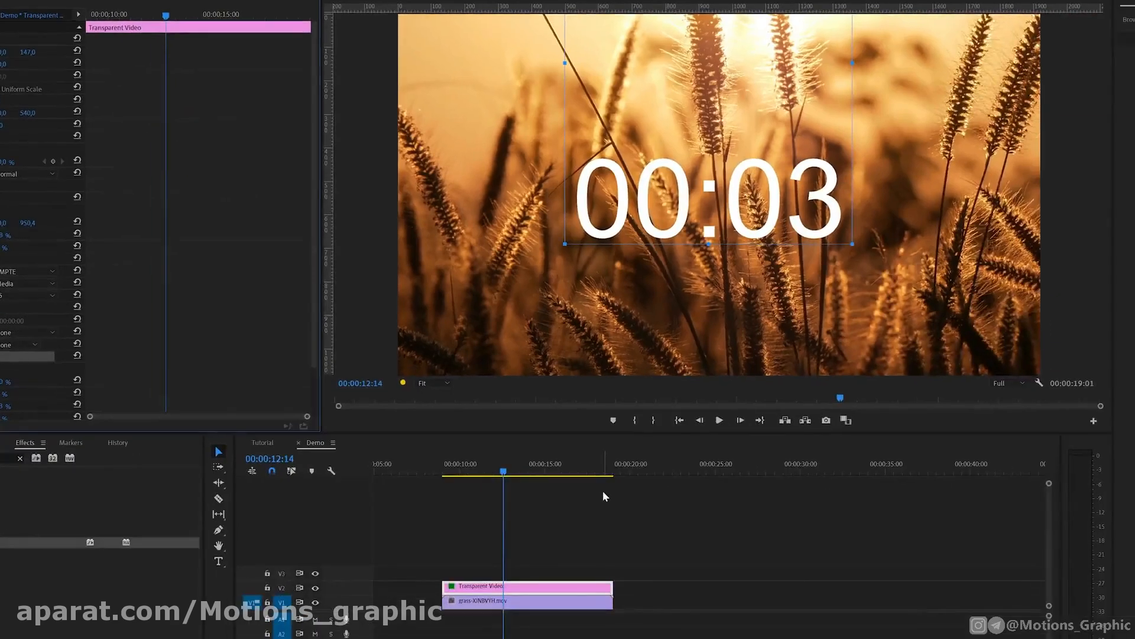
{"action": "left_click", "coordinate": [495, 506]}
{"action": "key", "text": "space"}
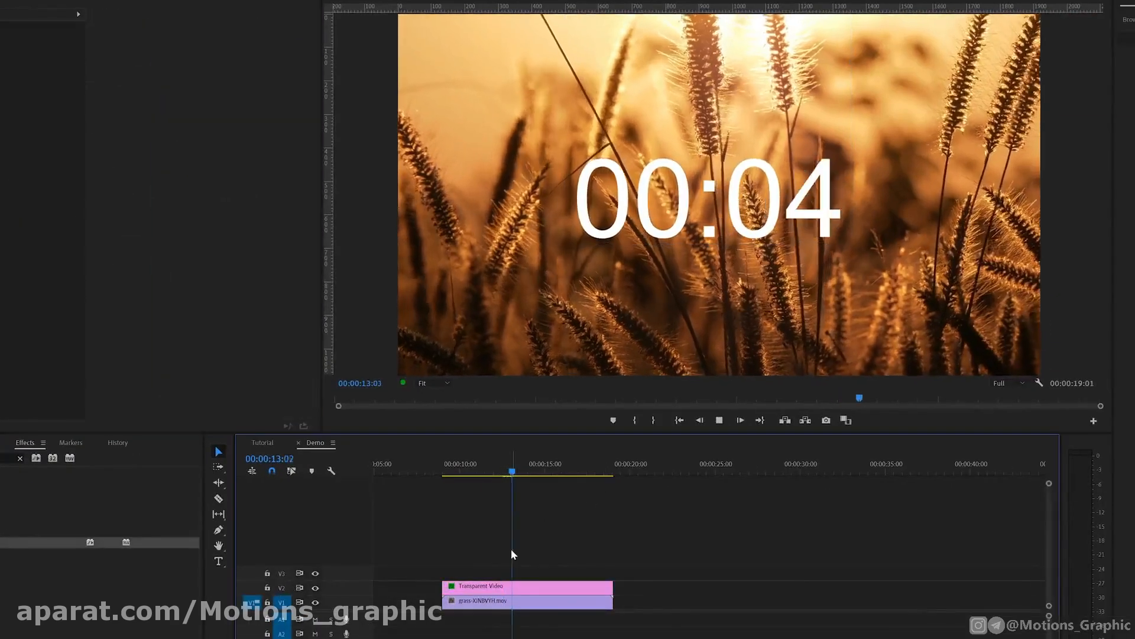
Step: Check the Speed/Duration settings of the Transparent Video clip and accept them without changes
{"action": "left_click", "coordinate": [548, 599]}
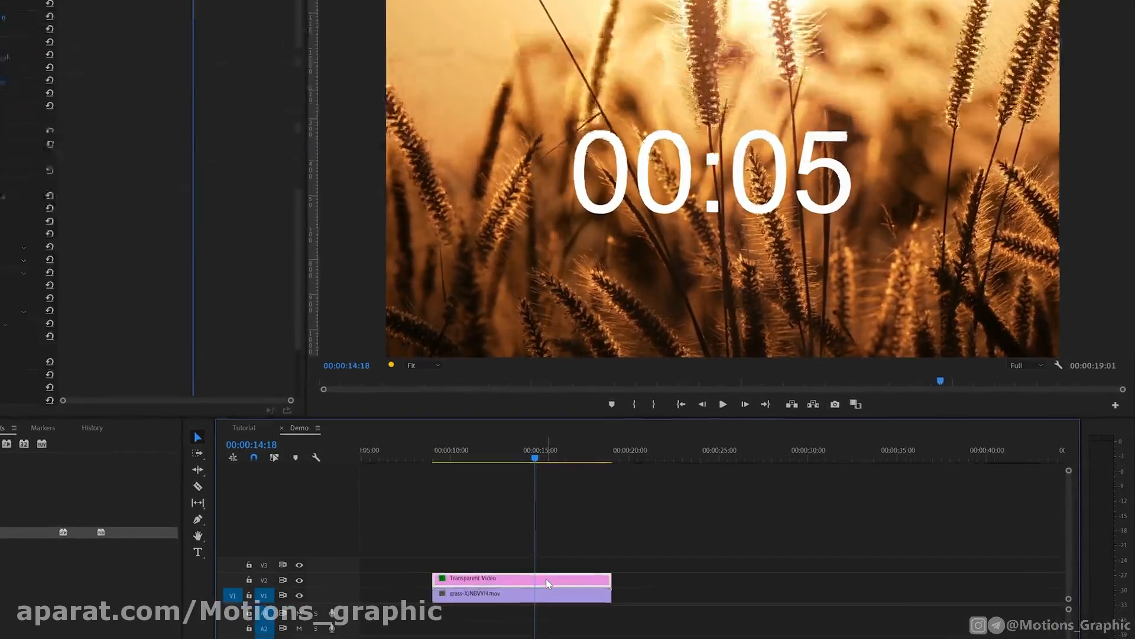
{"action": "right_click", "coordinate": [551, 587]}
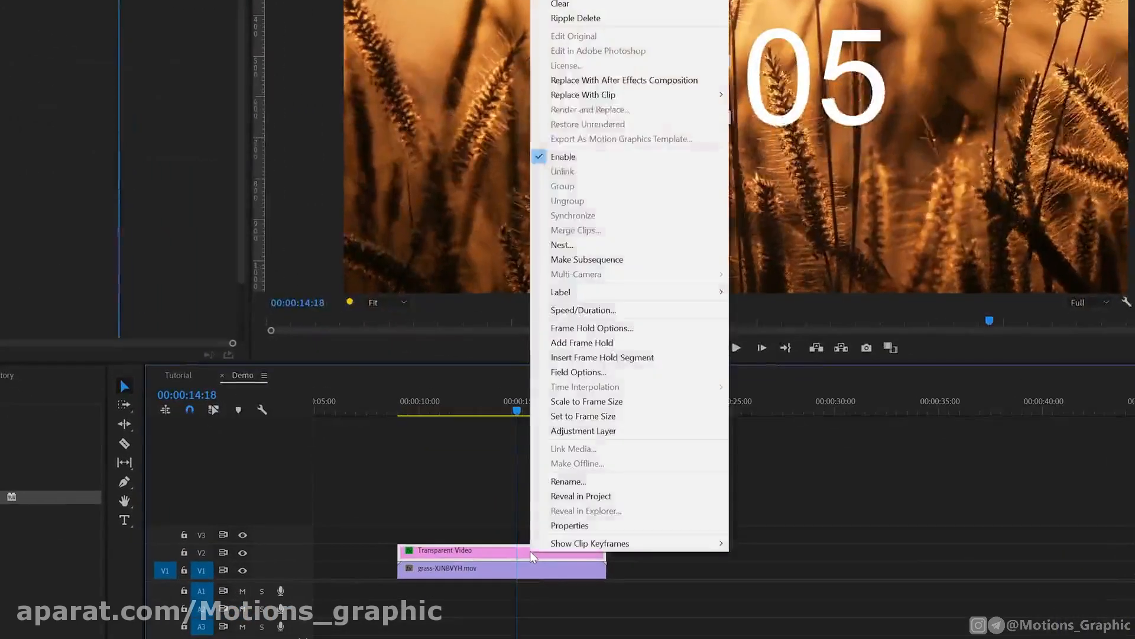
{"action": "left_click", "coordinate": [615, 310]}
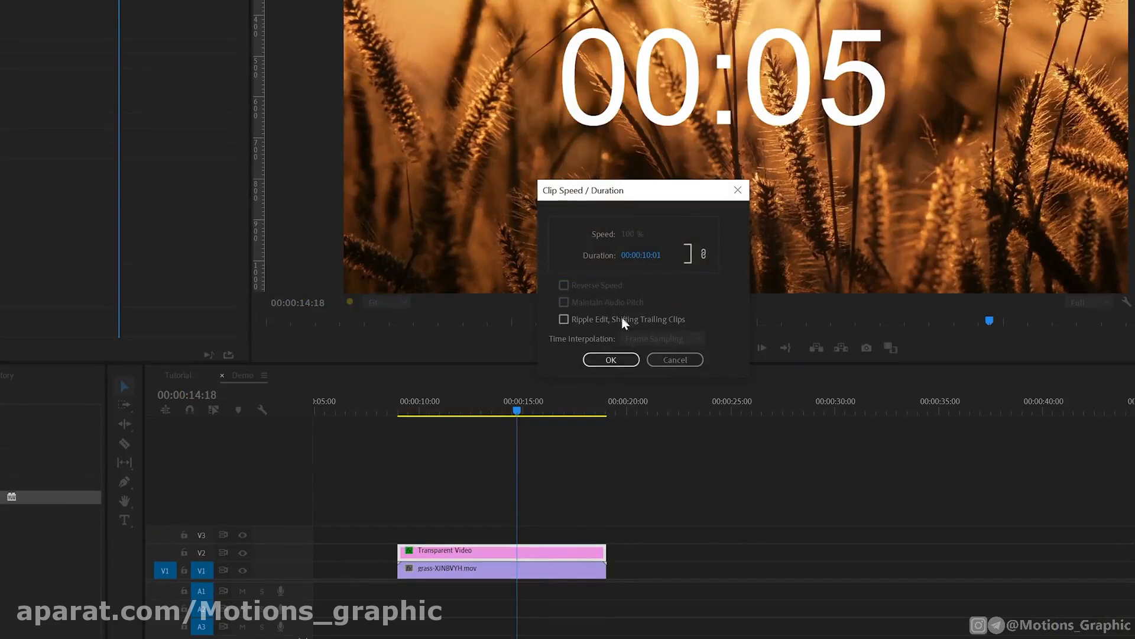
{"action": "left_click", "coordinate": [611, 359]}
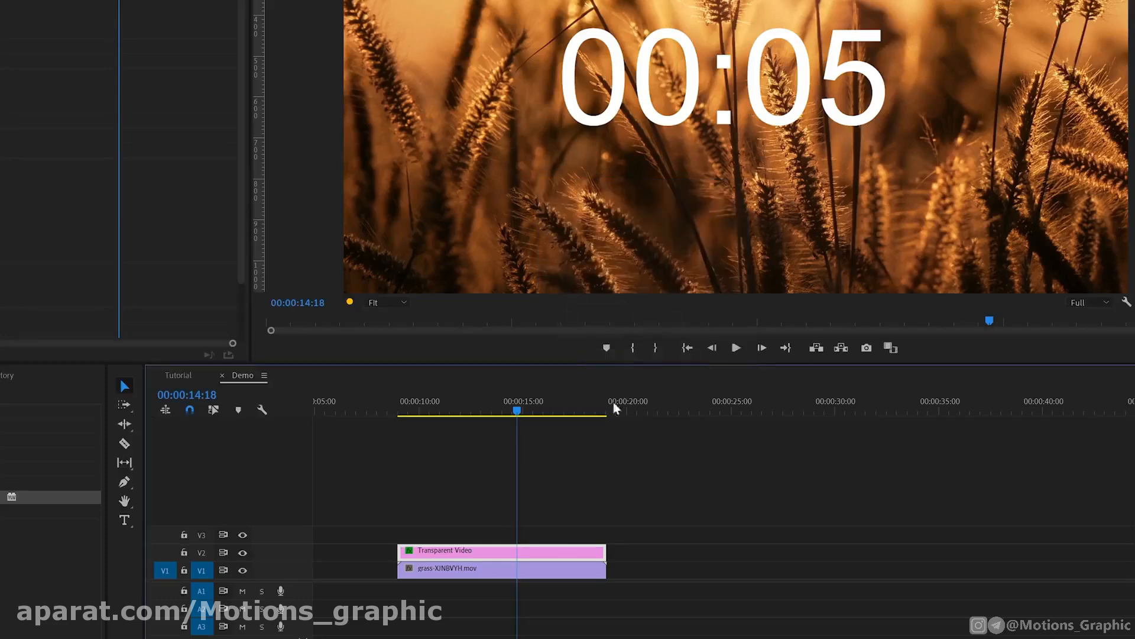
Step: Nest the Transparent Video clip on V2, keeping the suggested sequence name
{"action": "right_click", "coordinate": [534, 562]}
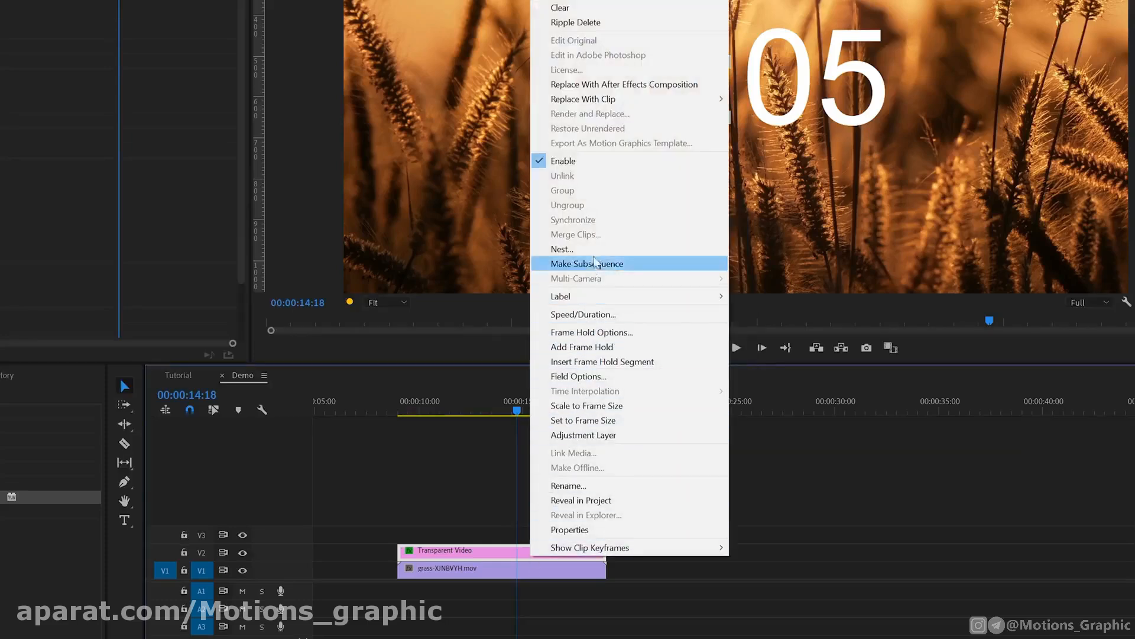
{"action": "left_click", "coordinate": [595, 250]}
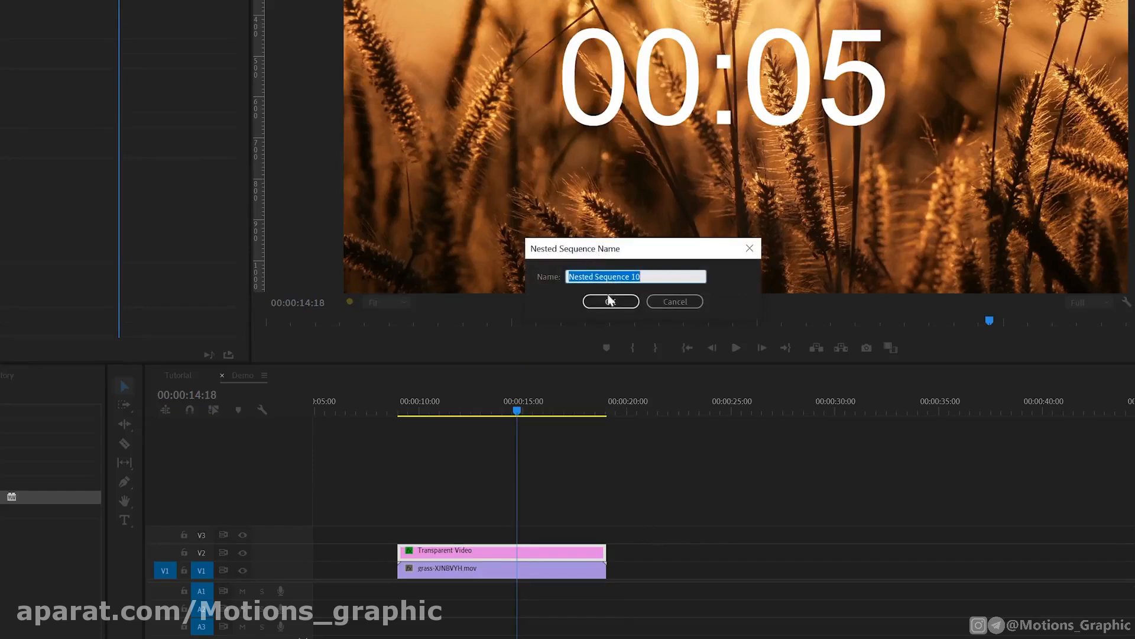
{"action": "left_click", "coordinate": [611, 302]}
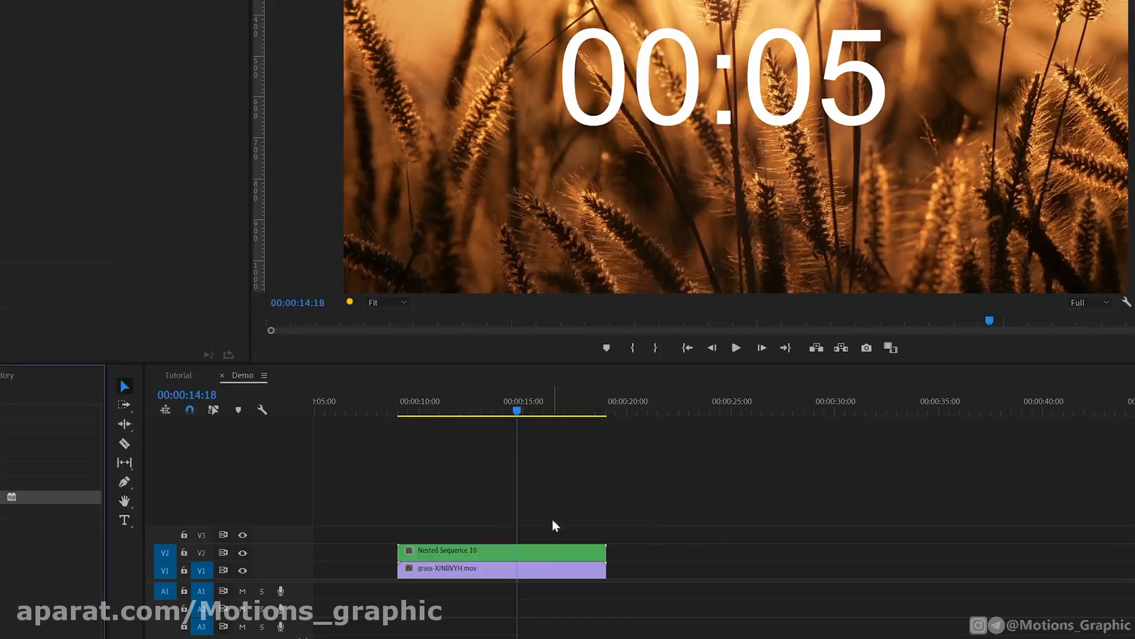
Step: Reverse the speed of the nested sequence on V2 and play the countdown from near its start
{"action": "right_click", "coordinate": [551, 550]}
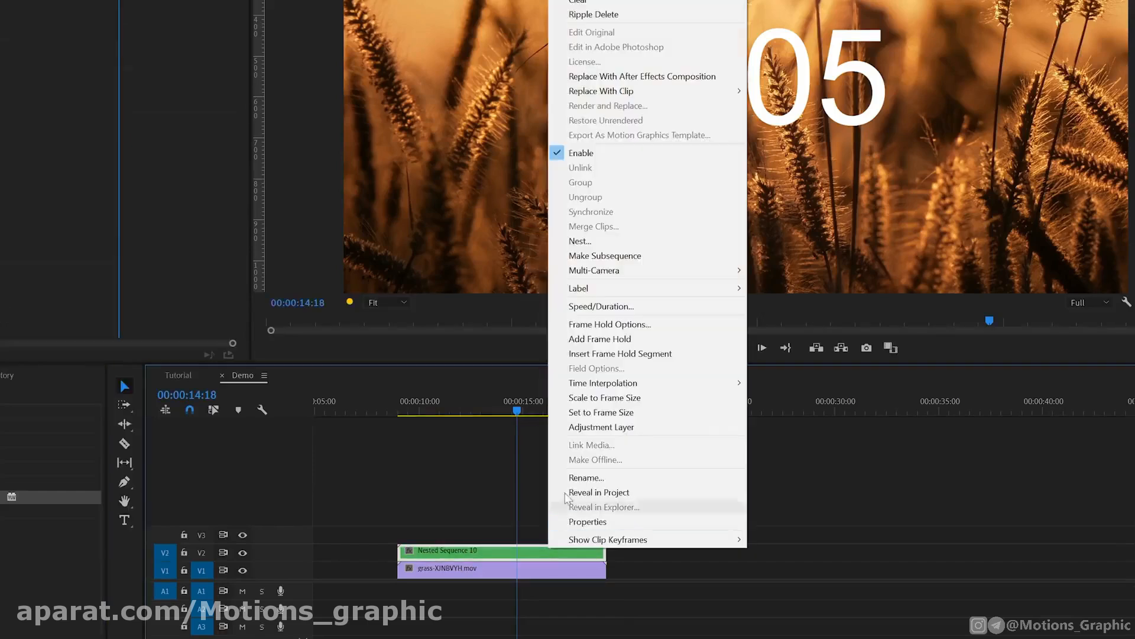
{"action": "left_click", "coordinate": [597, 307]}
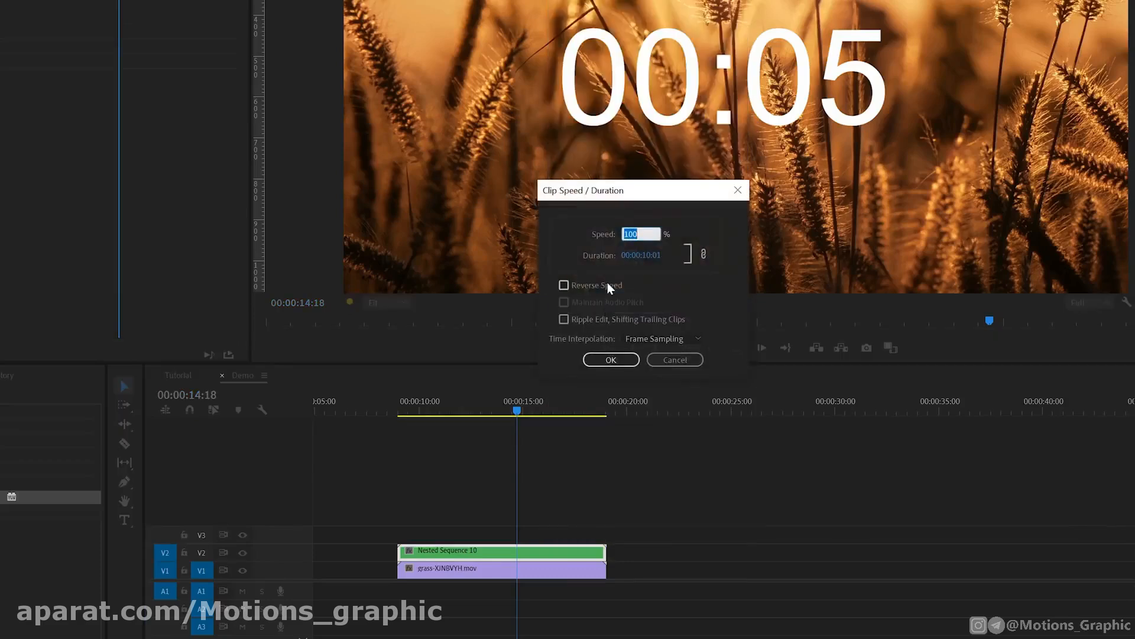
{"action": "left_click", "coordinate": [608, 285]}
{"action": "left_click", "coordinate": [611, 360]}
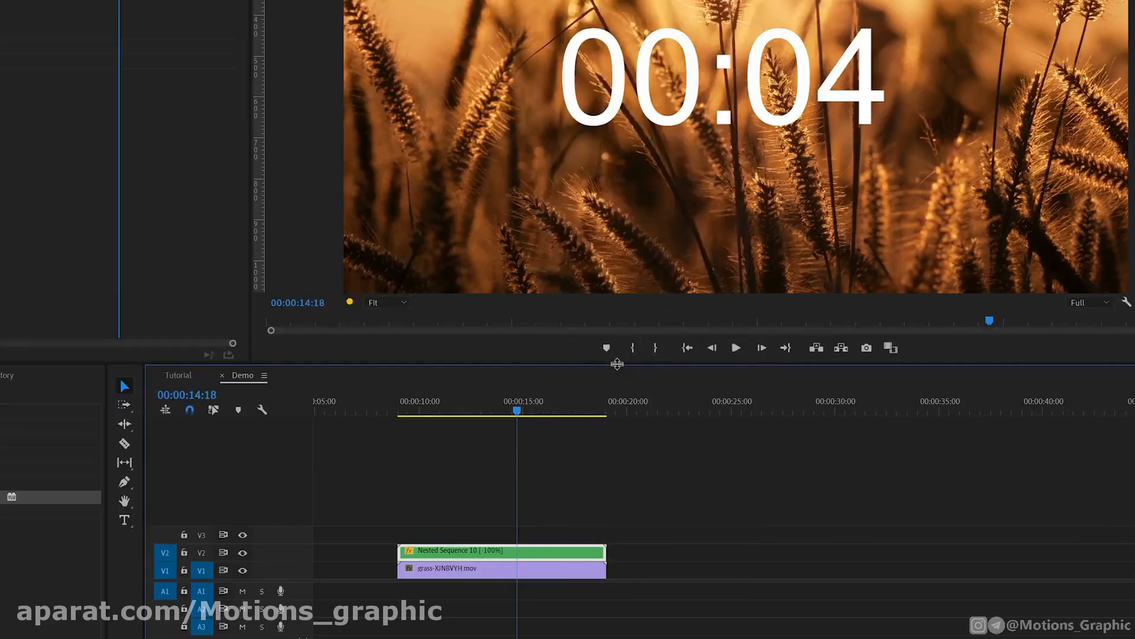
{"action": "left_click", "coordinate": [413, 410]}
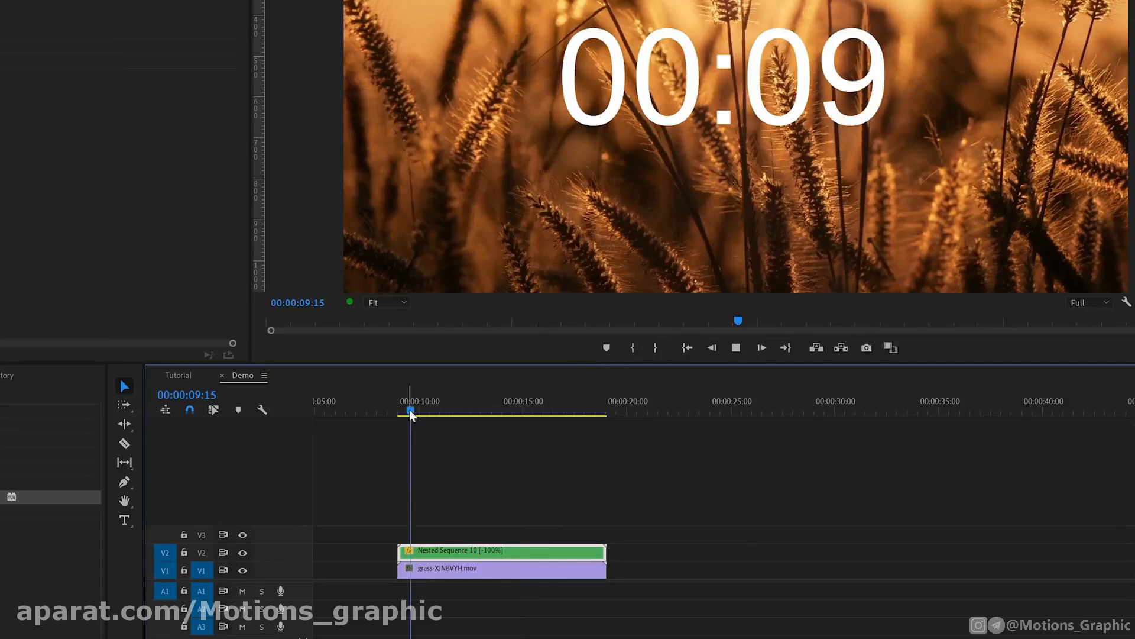
{"action": "key", "text": "space"}
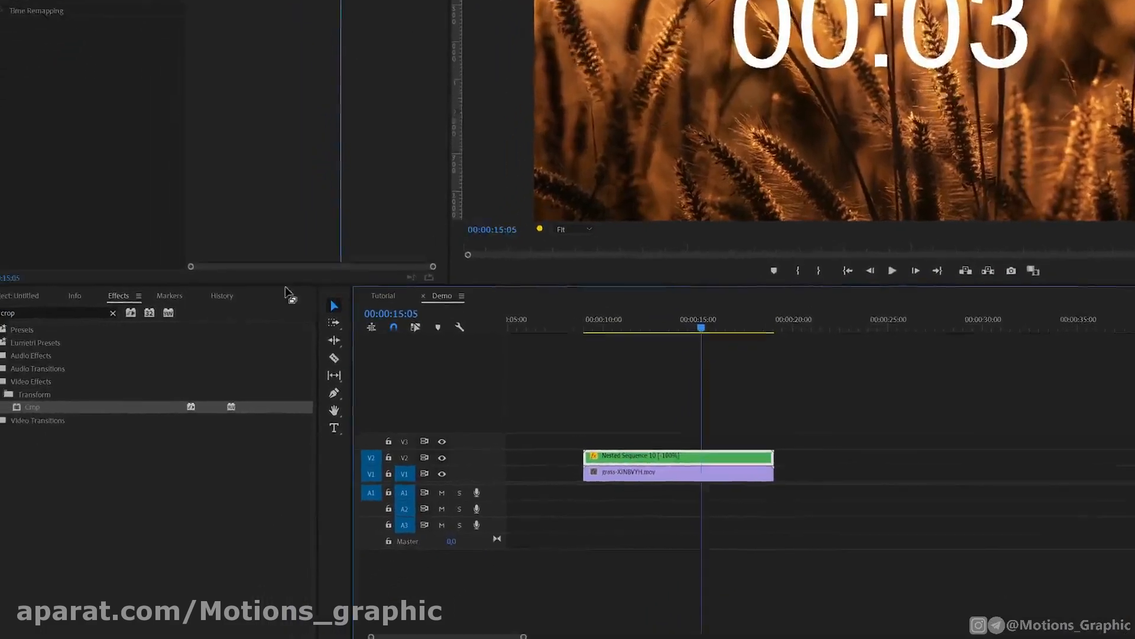
Step: Search the effects for "change" and apply Change to Color to the nested sequence on V2
{"action": "left_click", "coordinate": [20, 436]}
{"action": "left_click", "coordinate": [117, 281]}
{"action": "type", "text": "change"}
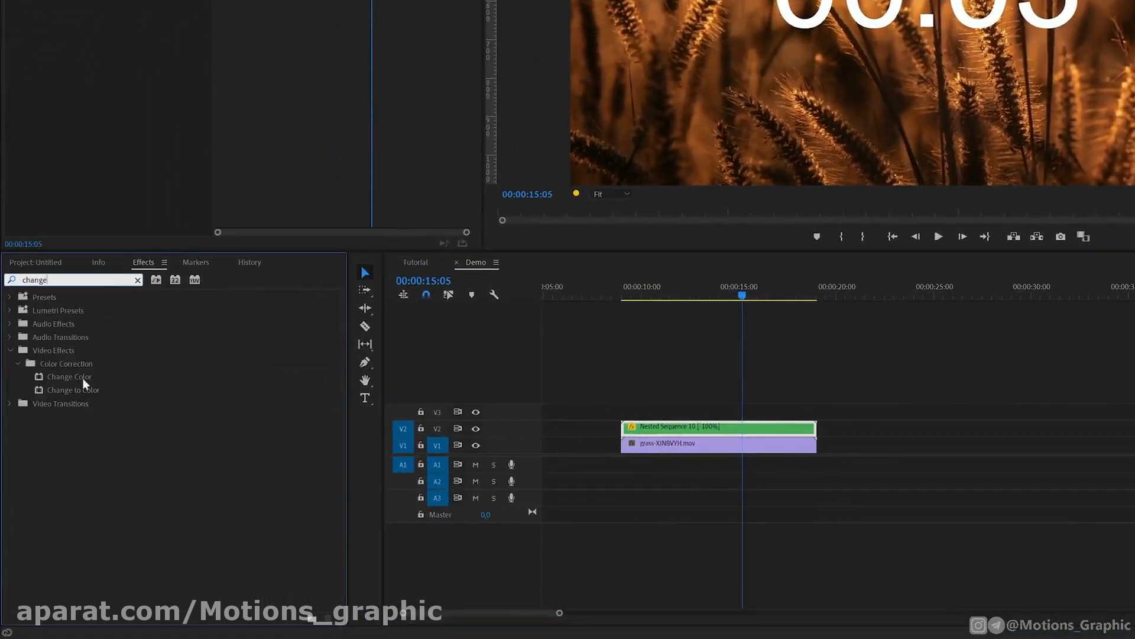
{"action": "left_click", "coordinate": [69, 391]}
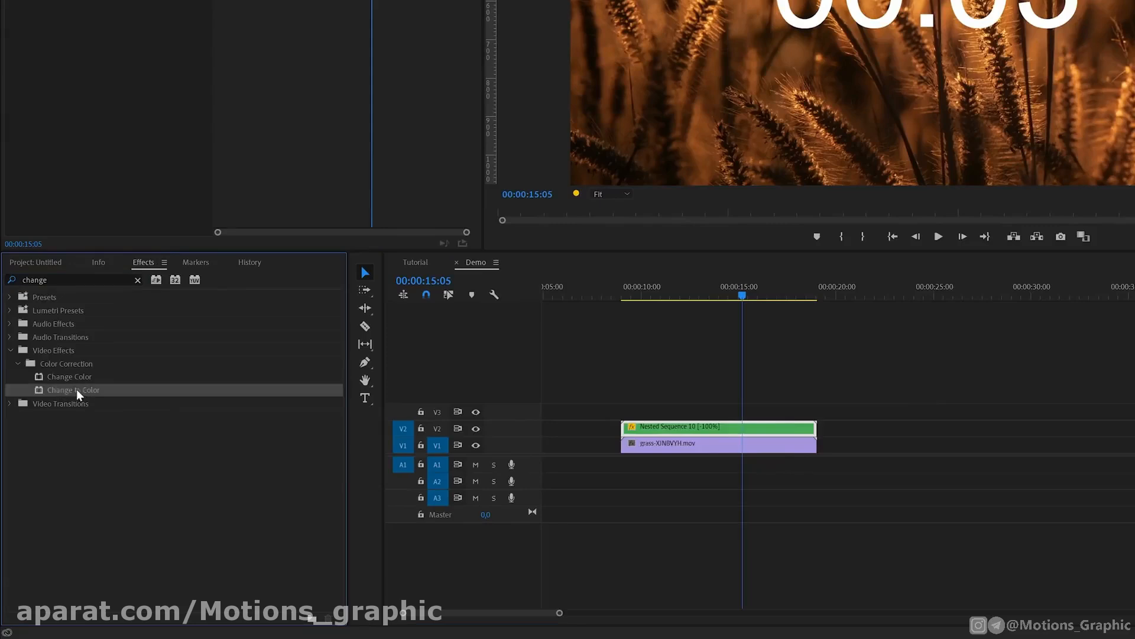
{"action": "left_click_drag", "start_coordinate": [69, 389], "coordinate": [754, 427]}
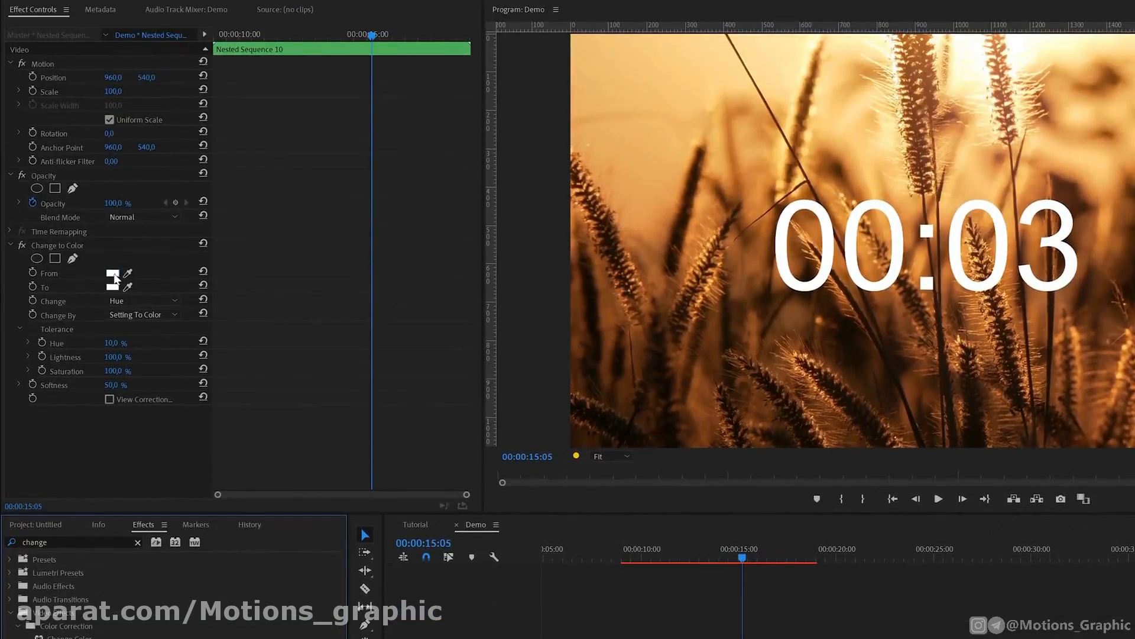
Step: Set Change to Color's target color to red FF0000 and its Change mode to Hue, Lightness & Saturation
{"action": "left_click", "coordinate": [113, 274]}
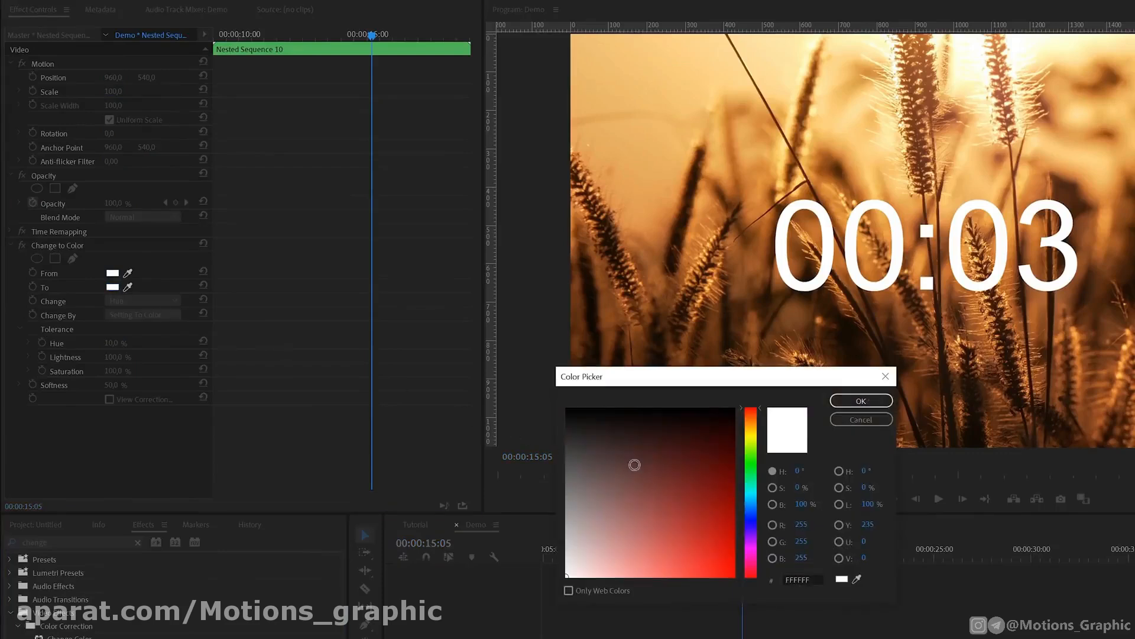
{"action": "left_click_drag", "start_coordinate": [666, 486], "coordinate": [762, 574]}
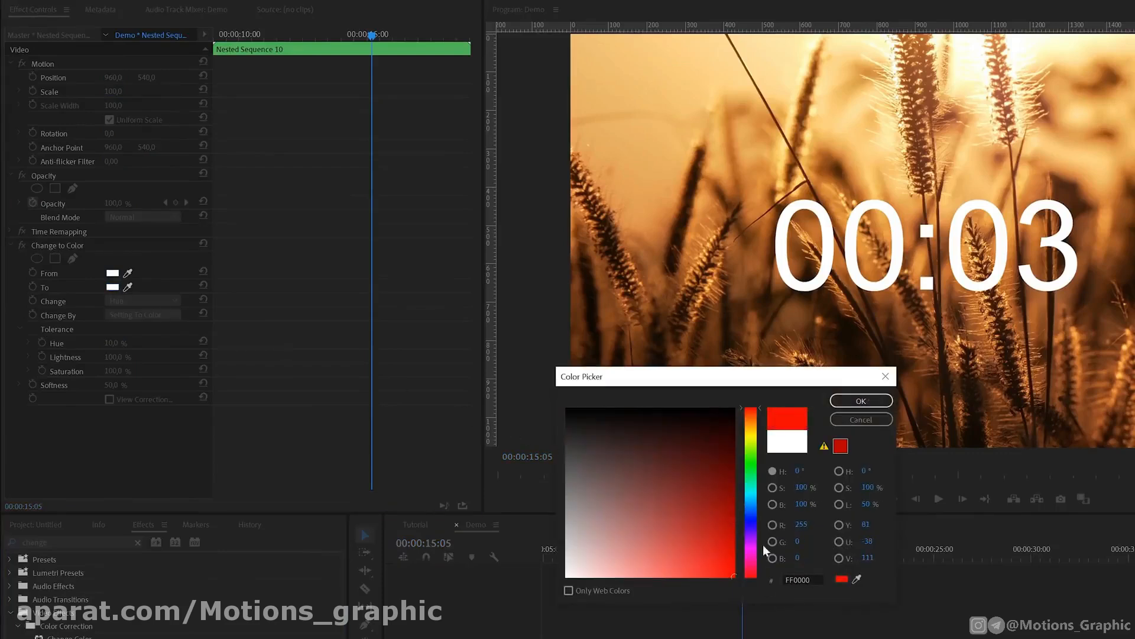
{"action": "left_click", "coordinate": [861, 401]}
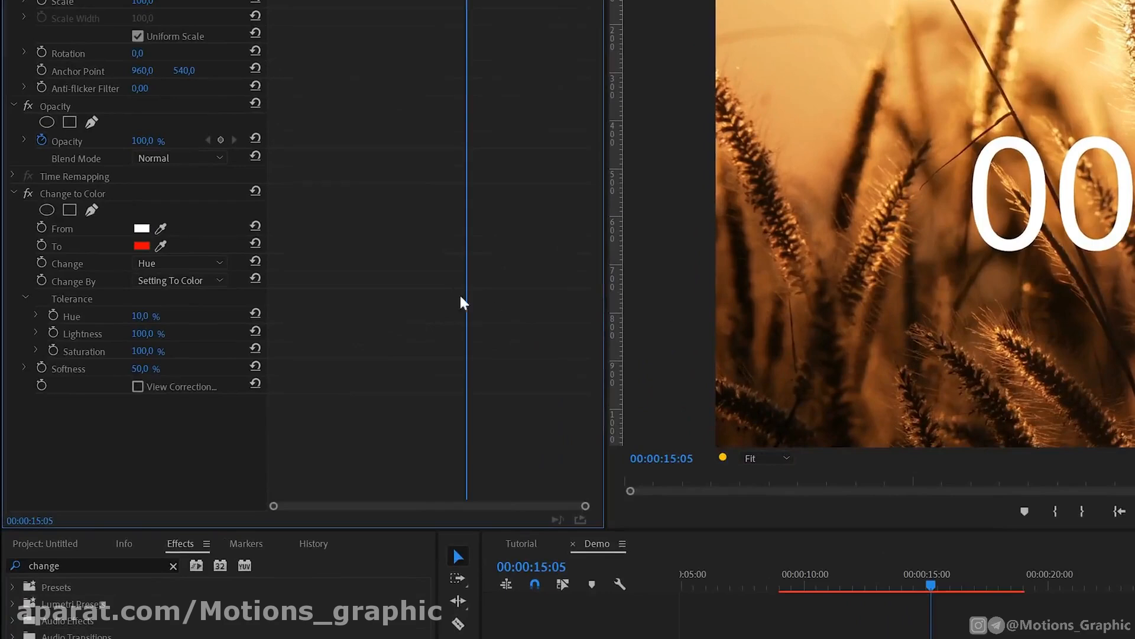
{"action": "left_click", "coordinate": [170, 258]}
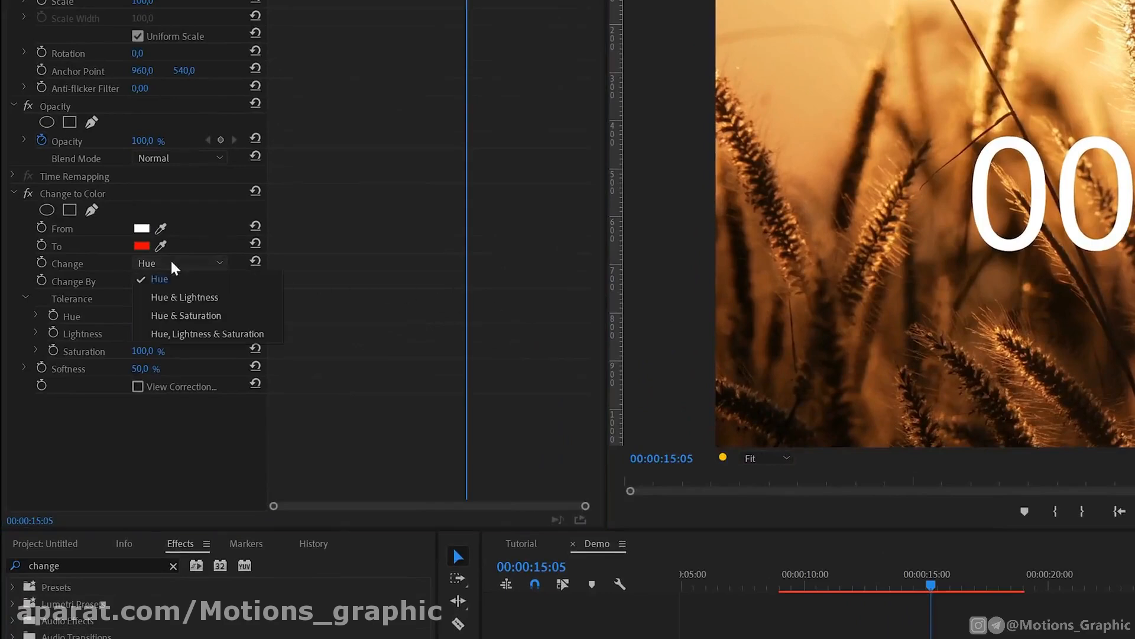
{"action": "left_click", "coordinate": [192, 334]}
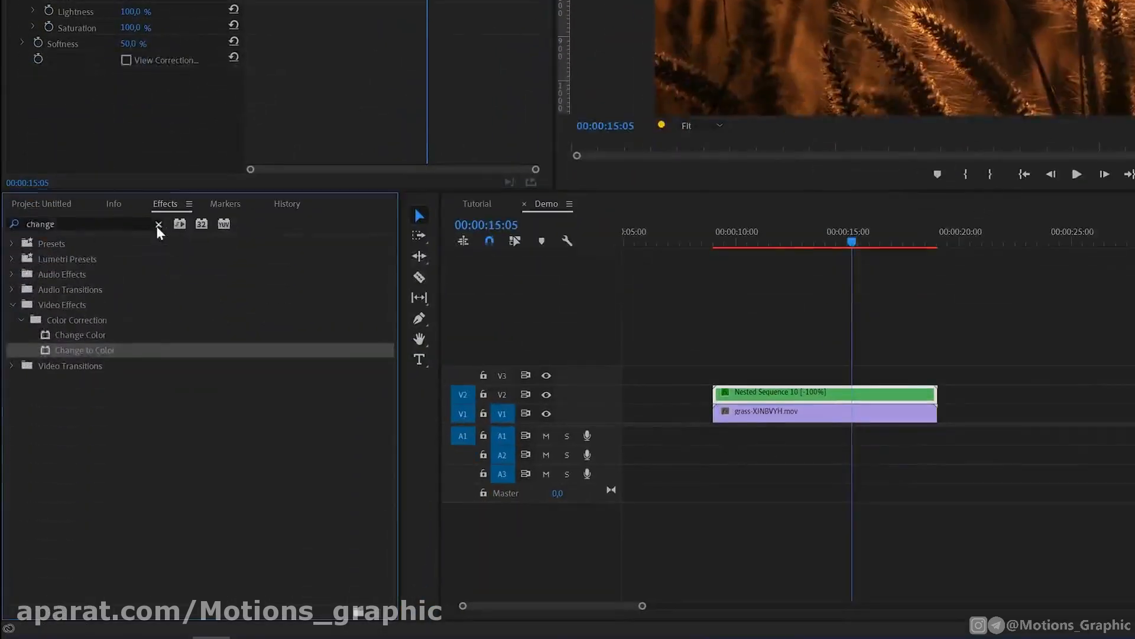
Step: Search the effects for "tint" and apply Tint to the nested sequence on V2
{"action": "left_click", "coordinate": [158, 226]}
{"action": "type", "text": "tint"}
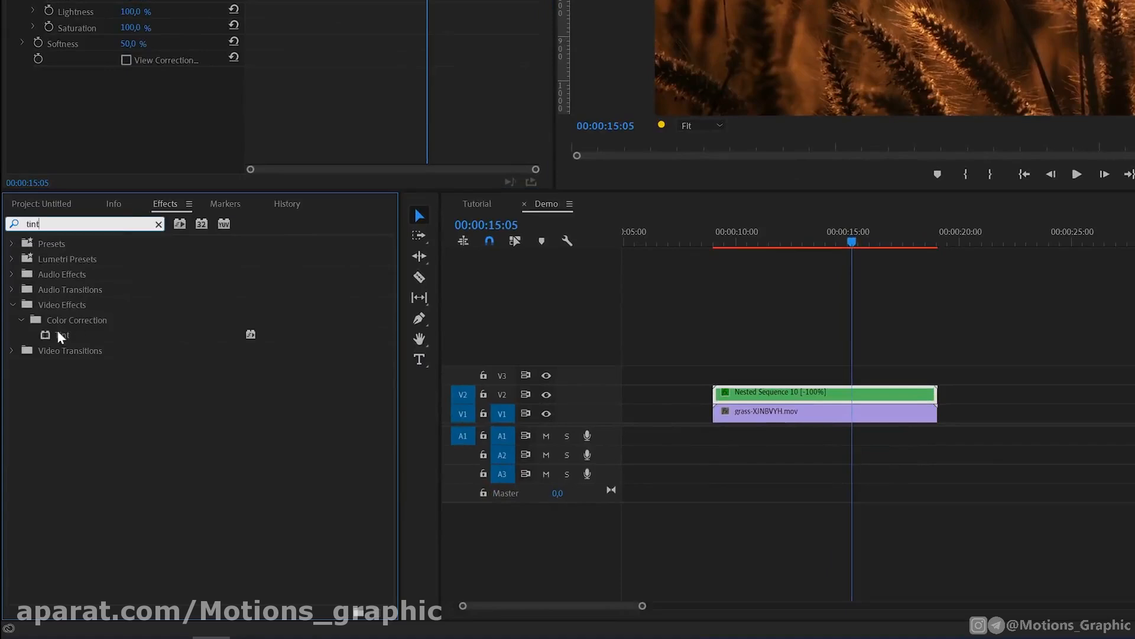
{"action": "left_click", "coordinate": [50, 336]}
{"action": "left_click_drag", "start_coordinate": [44, 335], "coordinate": [796, 392]}
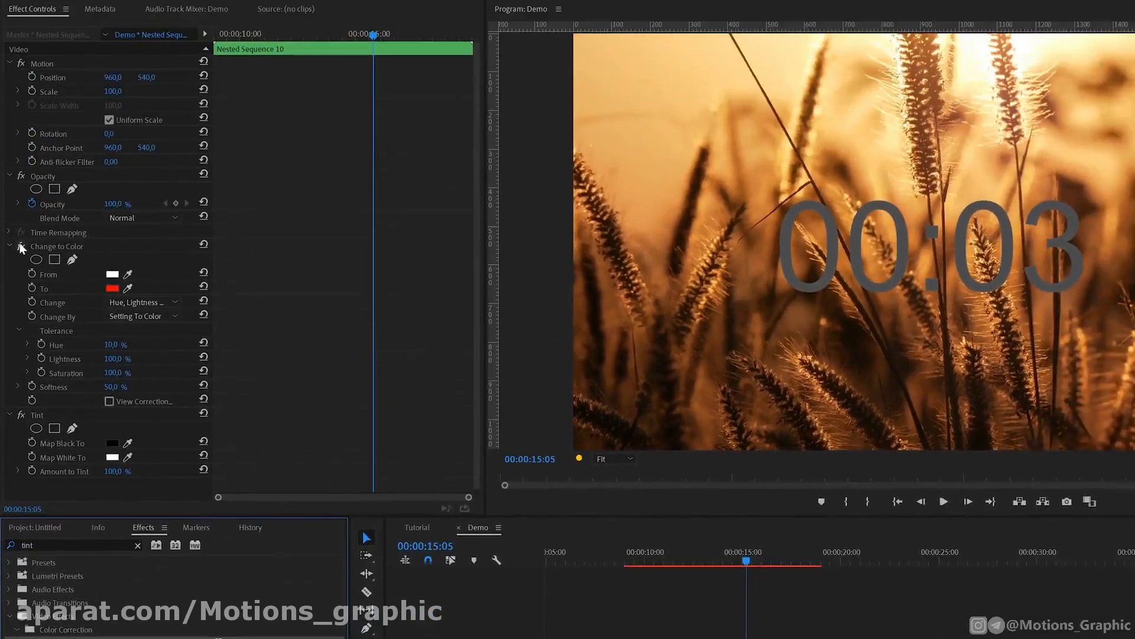
Step: Disable the Change to Color effect and set Tint's Map Black To color to white, sampled from the Map White To swatch
{"action": "left_click", "coordinate": [21, 248]}
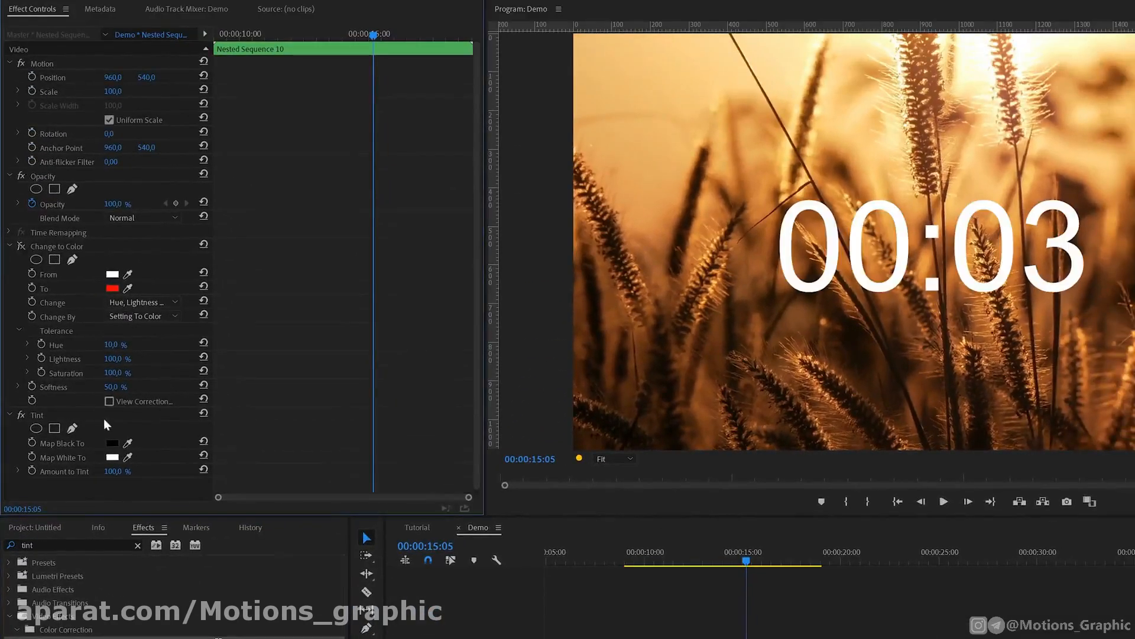
{"action": "left_click", "coordinate": [126, 442]}
{"action": "left_click", "coordinate": [114, 456]}
Step: Set Tint's Map White To color to red C40000
{"action": "left_click", "coordinate": [112, 457]}
{"action": "left_click", "coordinate": [739, 472]}
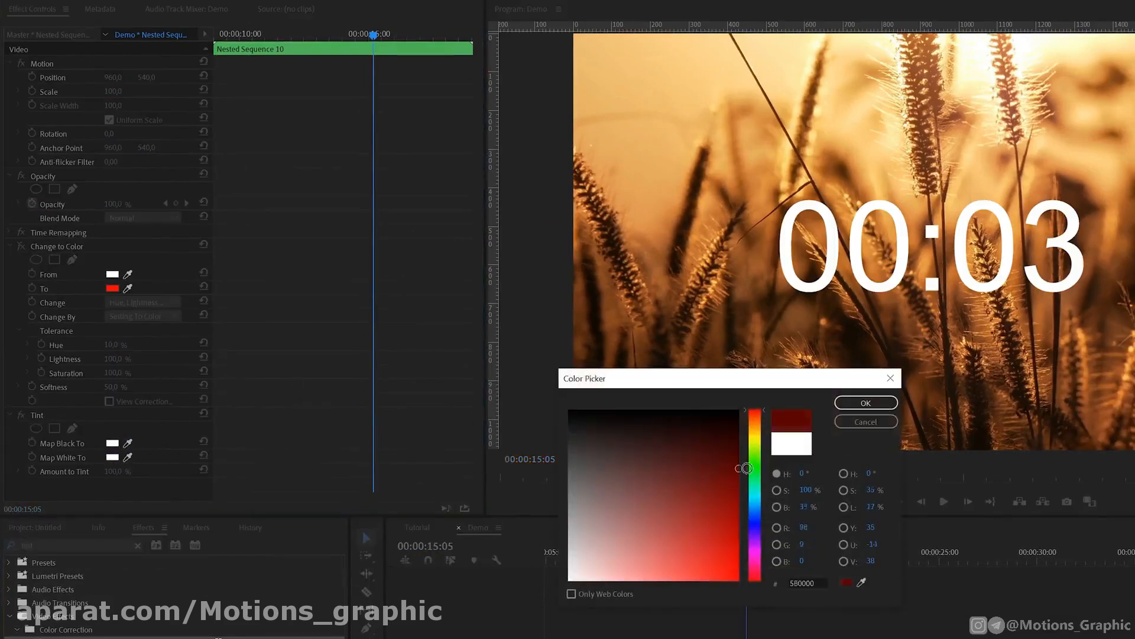
{"action": "left_click", "coordinate": [740, 516]}
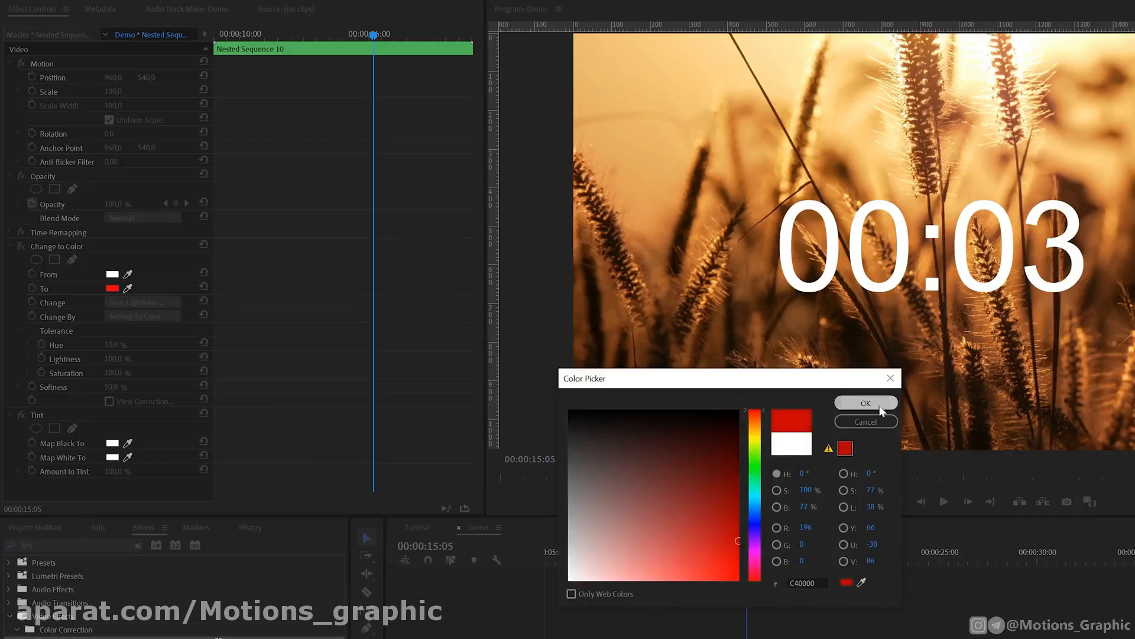
{"action": "left_click", "coordinate": [880, 404]}
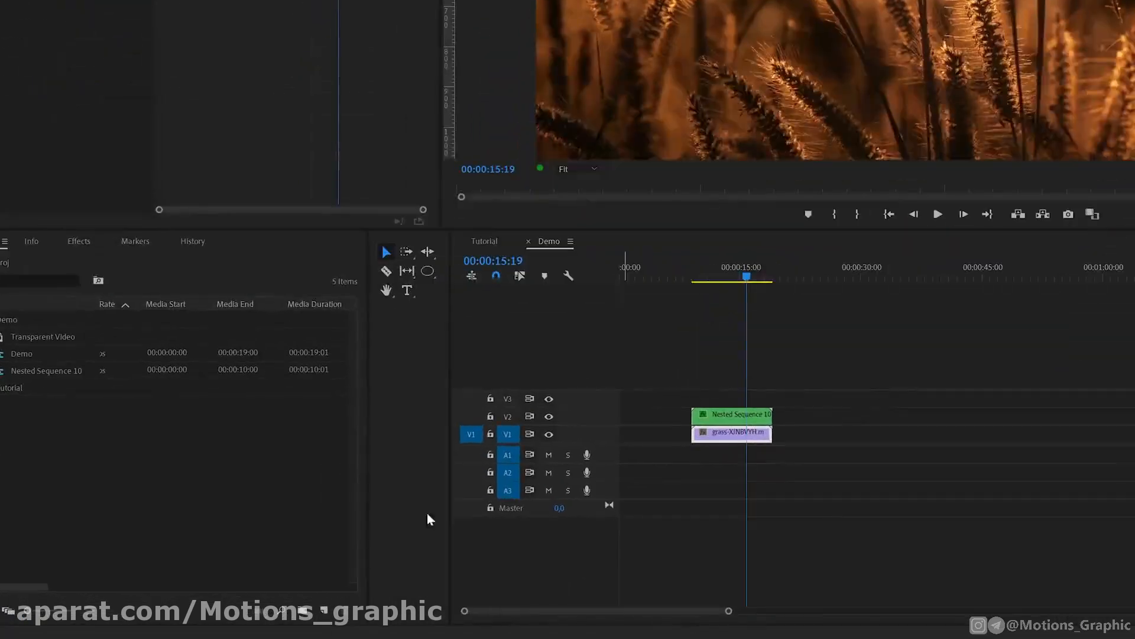
Step: Create a color matte with the default video settings, color 4D89A8 and the name Background
{"action": "left_click", "coordinate": [326, 610]}
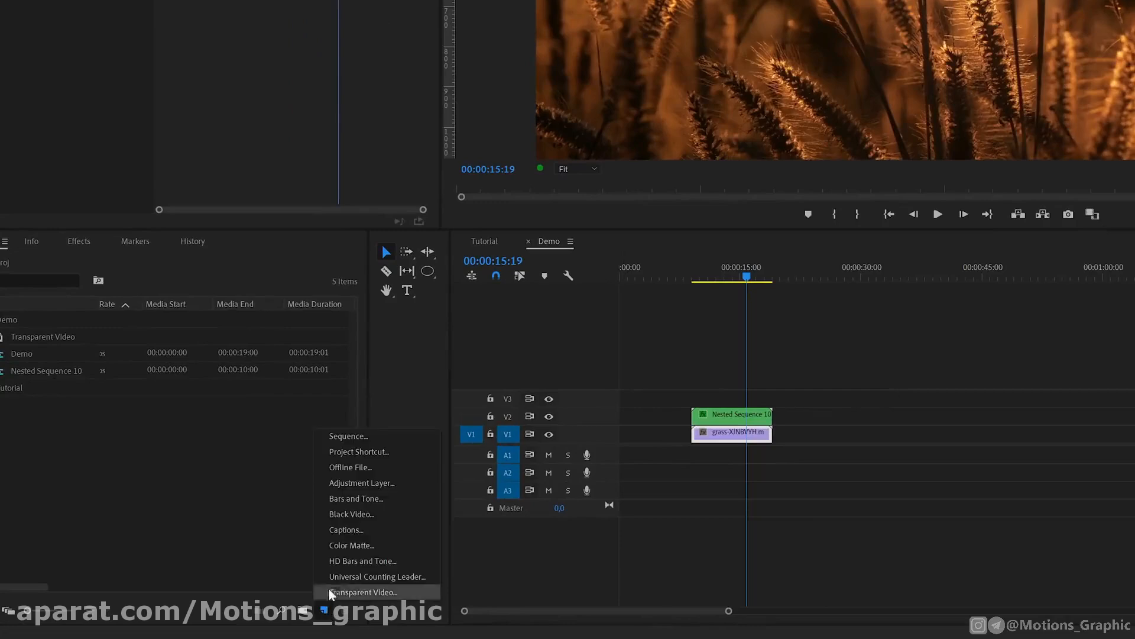
{"action": "left_click", "coordinate": [343, 542]}
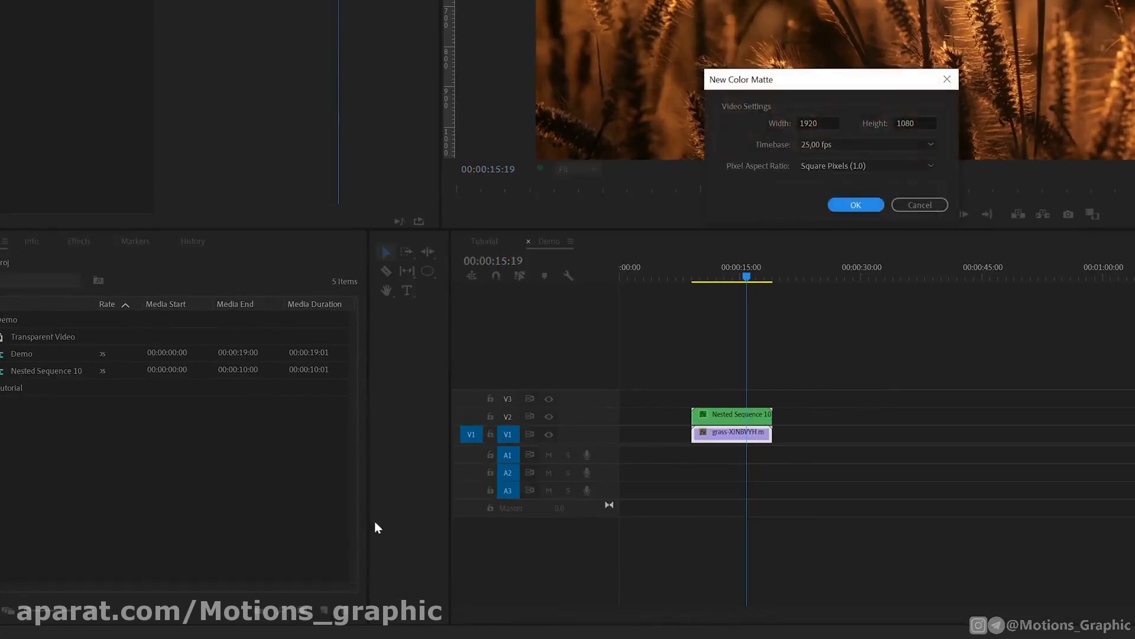
{"action": "left_click", "coordinate": [840, 201]}
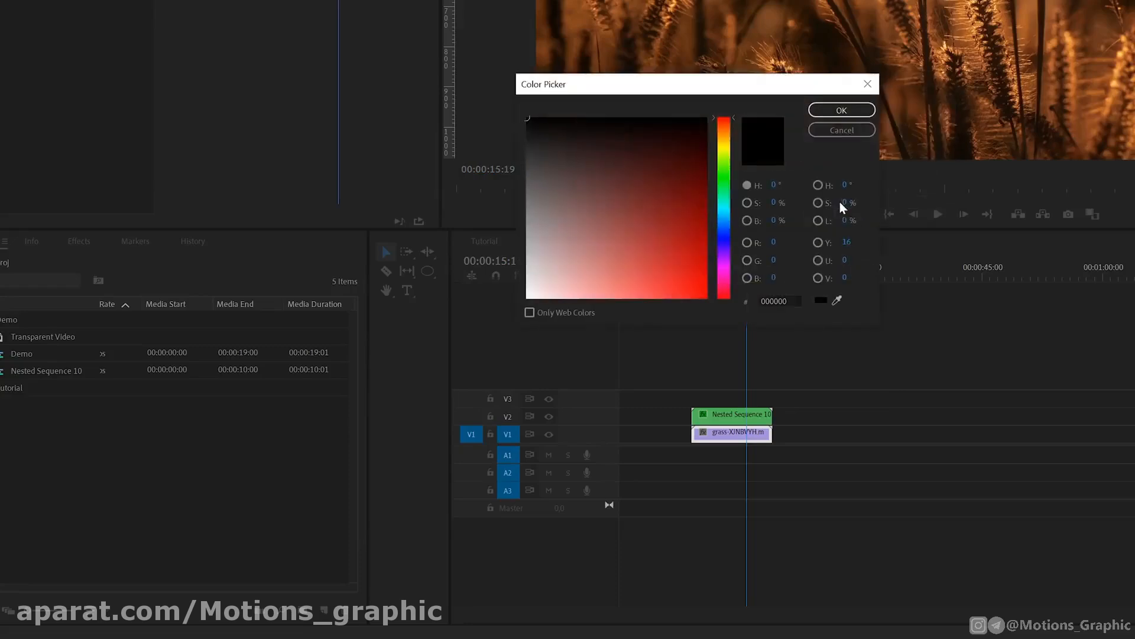
{"action": "double_click", "coordinate": [776, 301]}
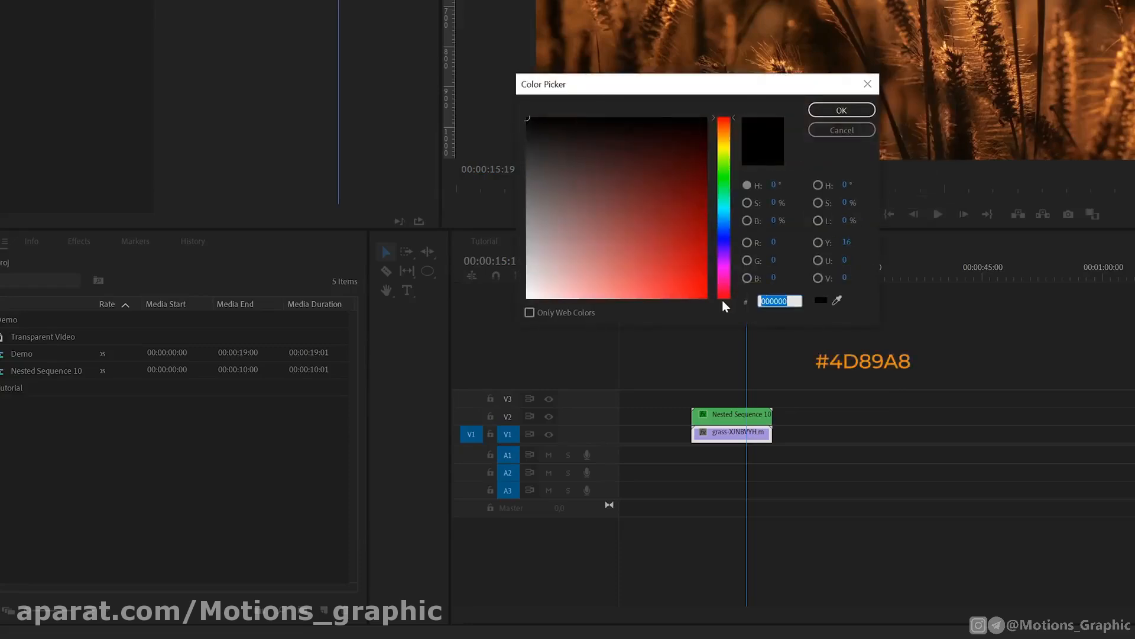
{"action": "type", "text": "4D89A8"}
{"action": "left_click", "coordinate": [841, 110]}
{"action": "type", "text": "Ba"}
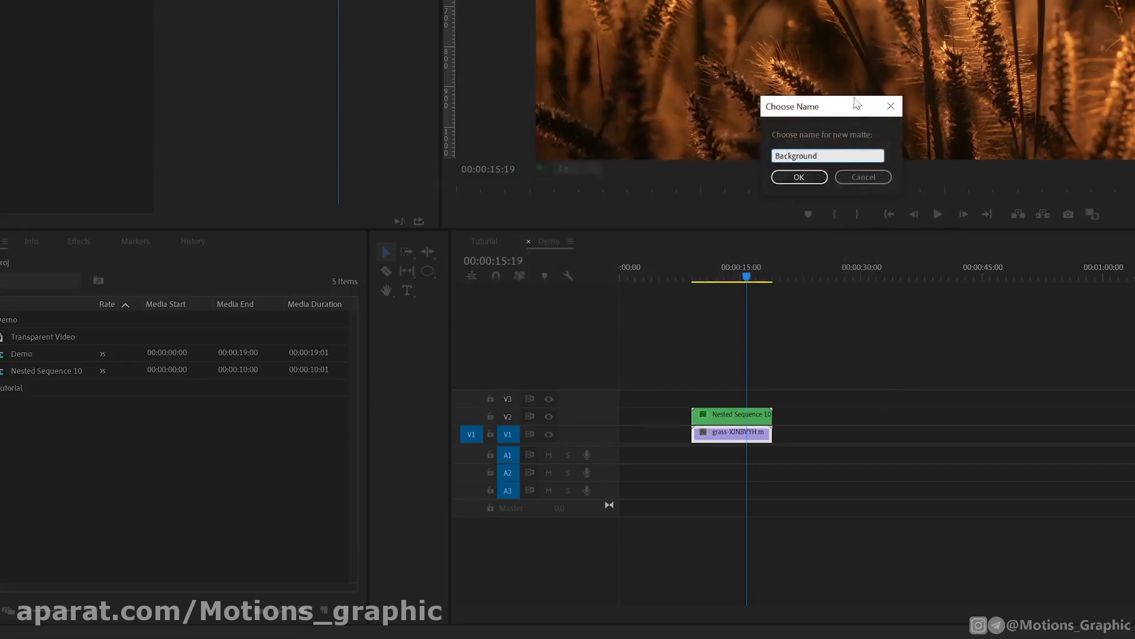
{"action": "left_click", "coordinate": [796, 177]}
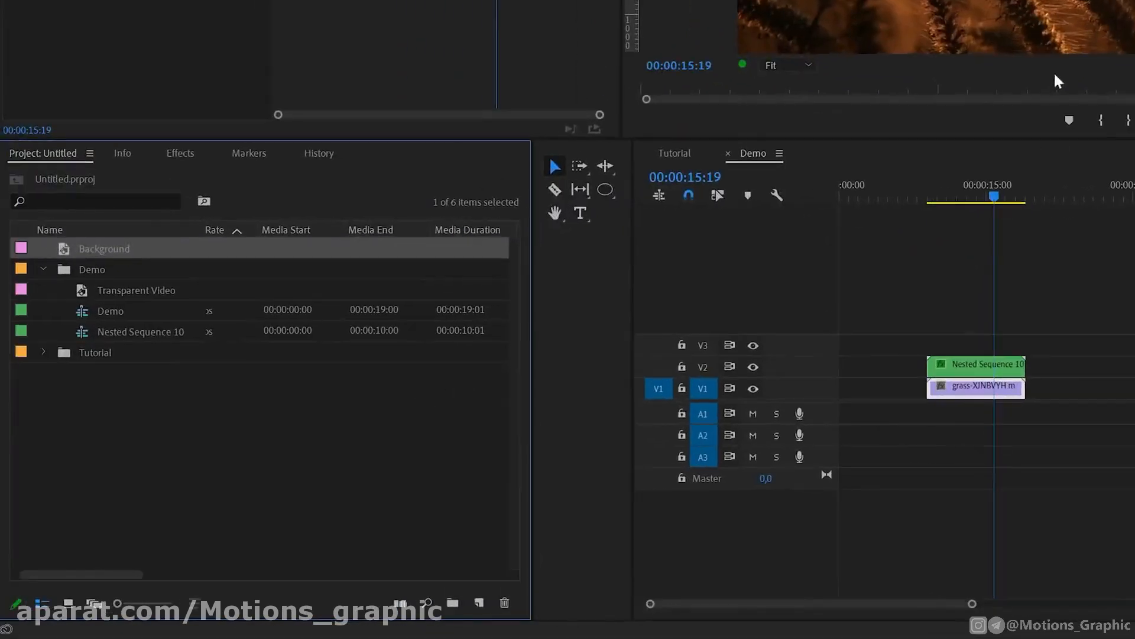
Step: Place the Background matte on V1 after the grass clip and extend its end to about 00:00:47:17
{"action": "left_click_drag", "start_coordinate": [101, 254], "coordinate": [1133, 395]}
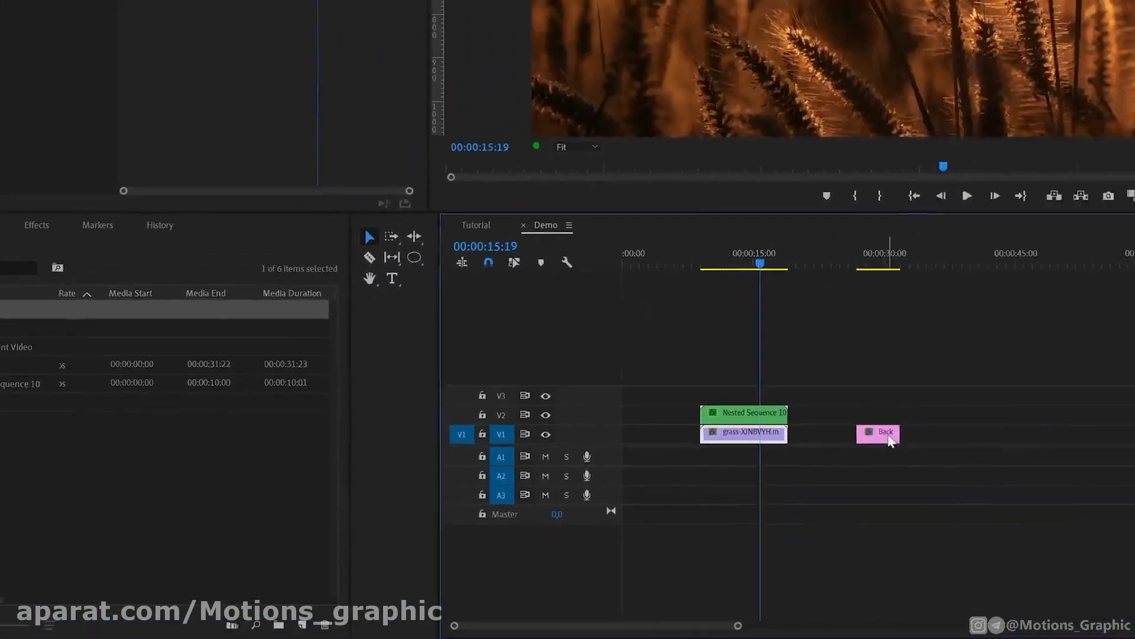
{"action": "left_click_drag", "start_coordinate": [898, 437], "coordinate": [1031, 436]}
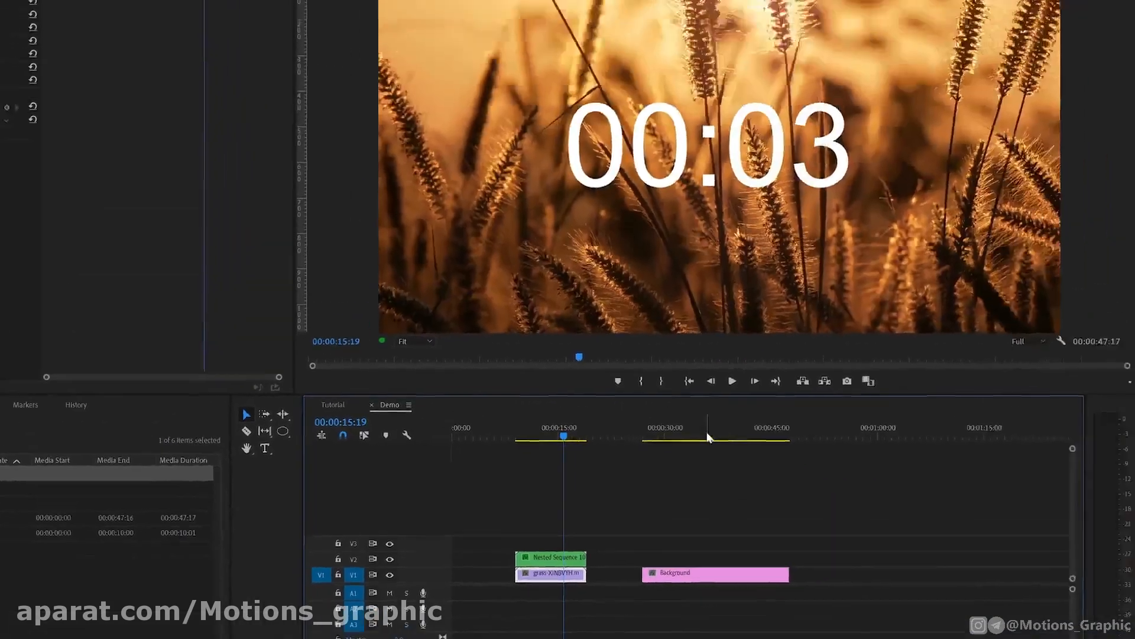
Step: Move the playhead to 00:00:35:19 over the Background clip and darken its edges with a slightly negative Lumetri vignette amount
{"action": "left_click", "coordinate": [708, 437]}
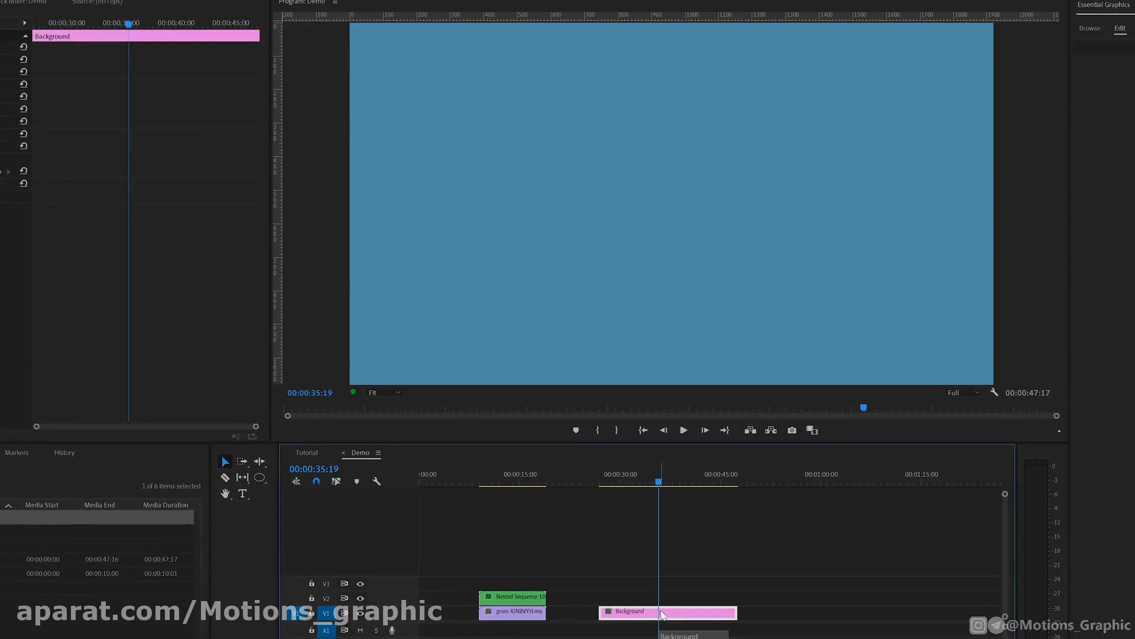
{"action": "left_click", "coordinate": [949, 14]}
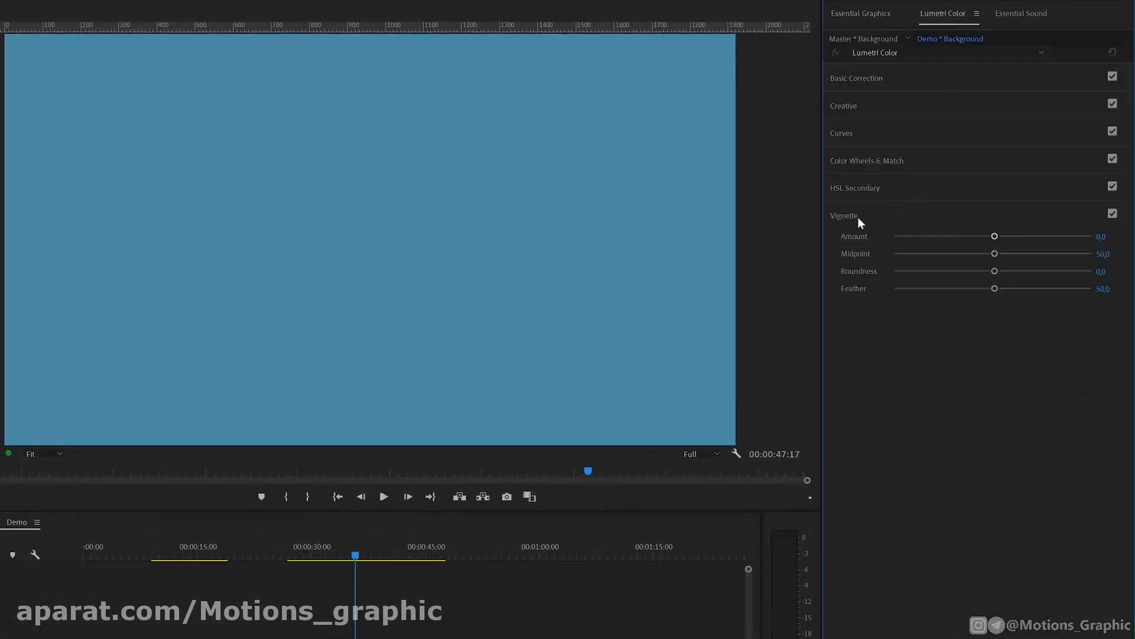
{"action": "left_click_drag", "start_coordinate": [995, 237], "coordinate": [986, 237]}
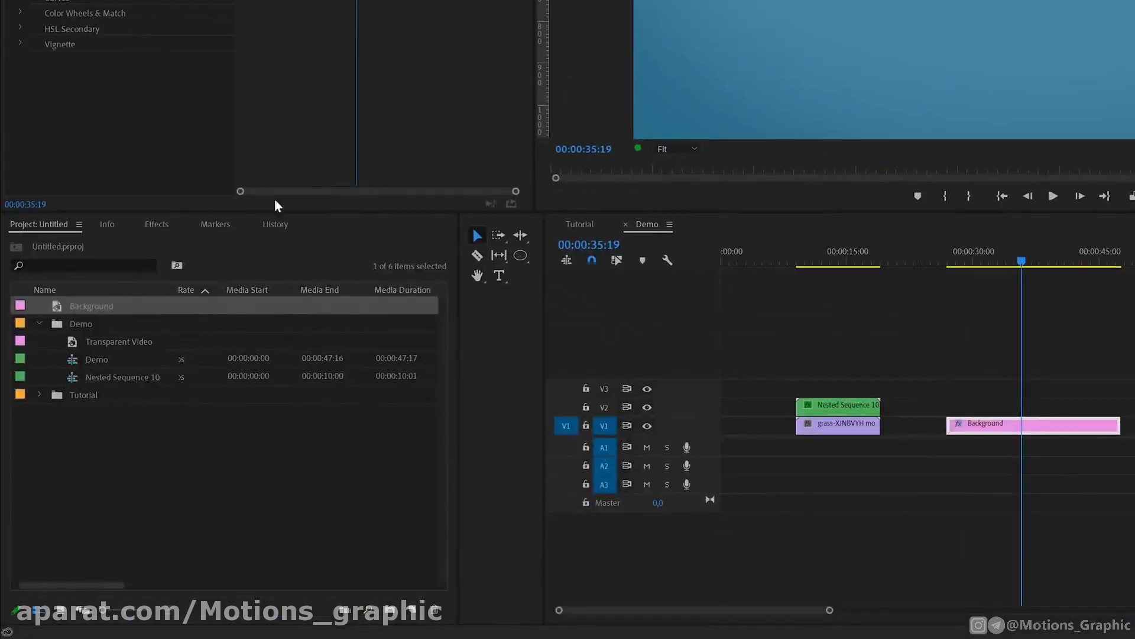
Step: Search the effects for "circle" and apply Circle to the Background clip on V1
{"action": "left_click", "coordinate": [177, 225]}
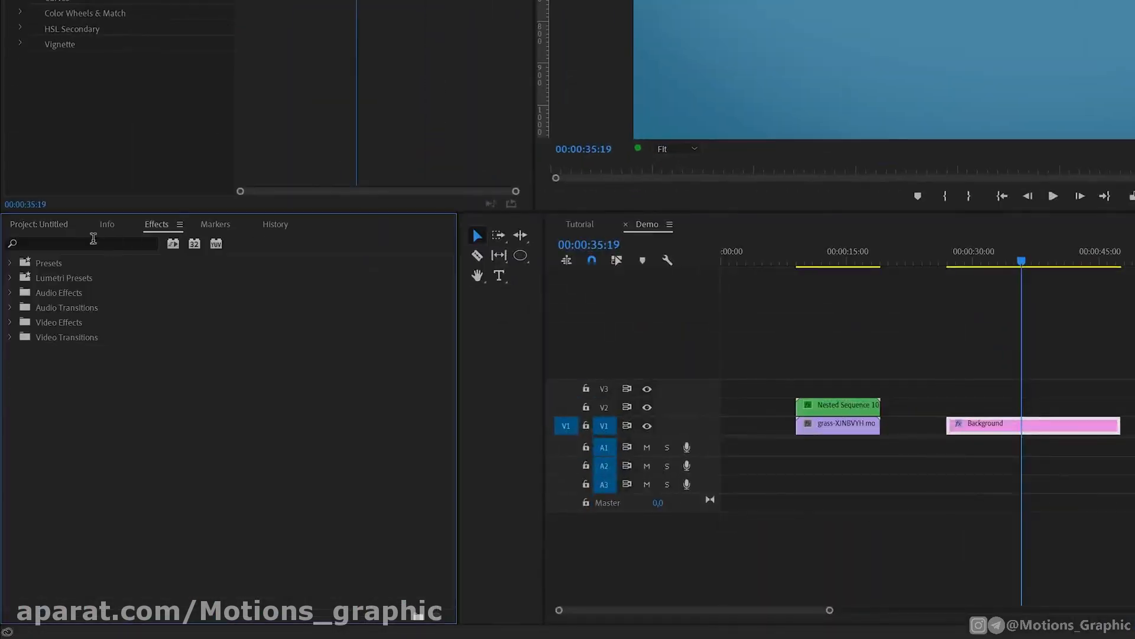
{"action": "left_click", "coordinate": [73, 244]}
{"action": "type", "text": "circle"}
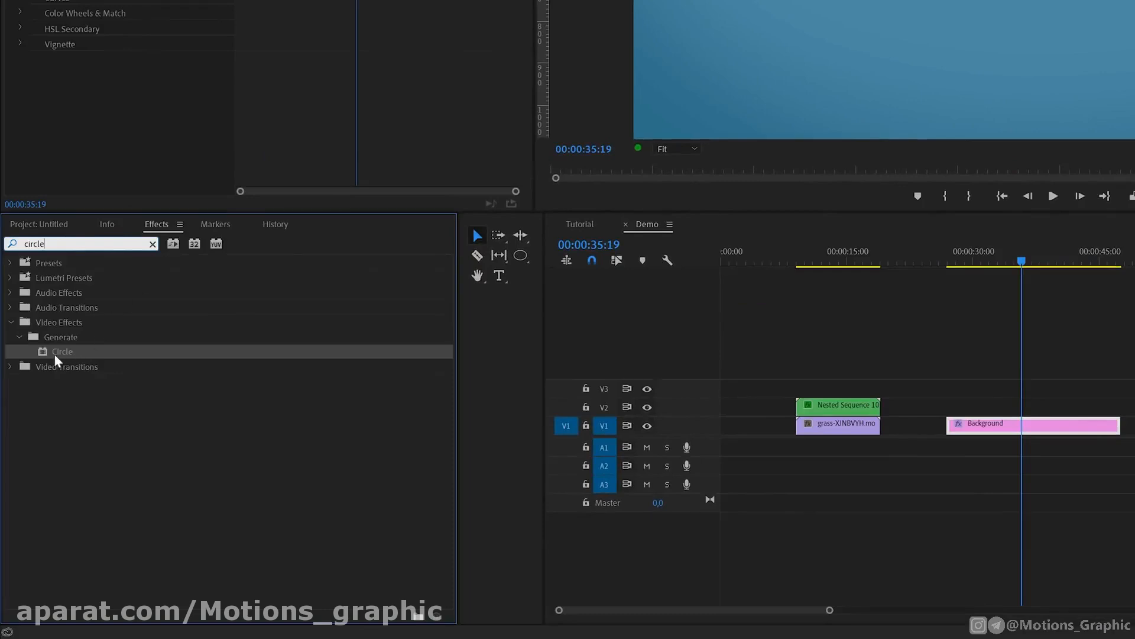
{"action": "left_click_drag", "start_coordinate": [60, 353], "coordinate": [1086, 433]}
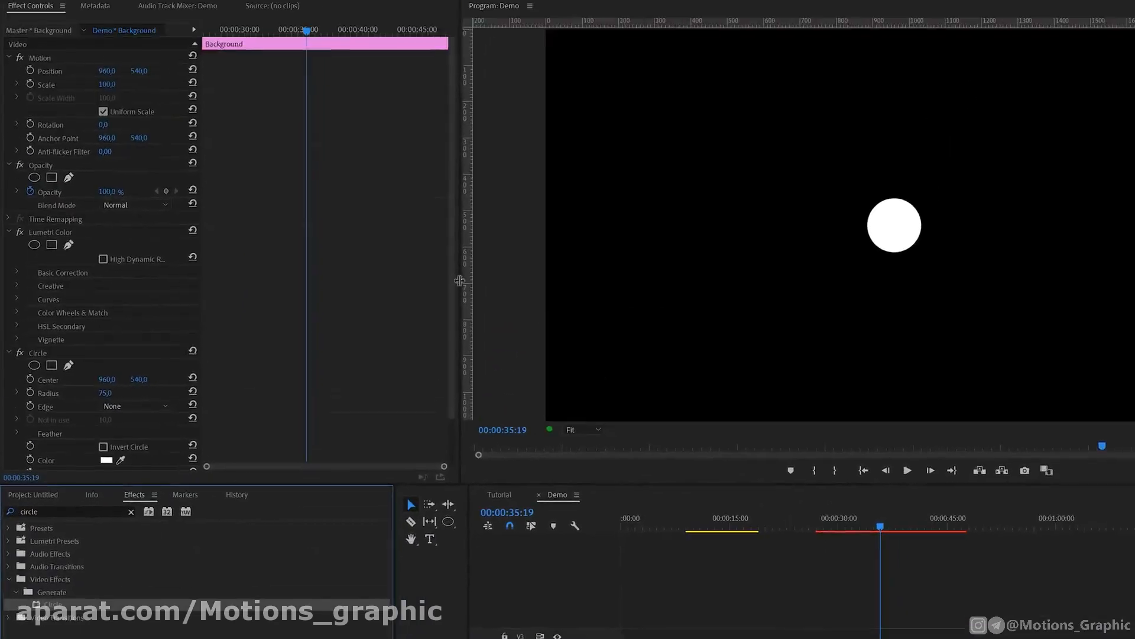
Step: Set the Circle effect's color to gray 7D7D7D and its radius to 750
{"action": "left_click_drag", "start_coordinate": [451, 256], "coordinate": [459, 321]}
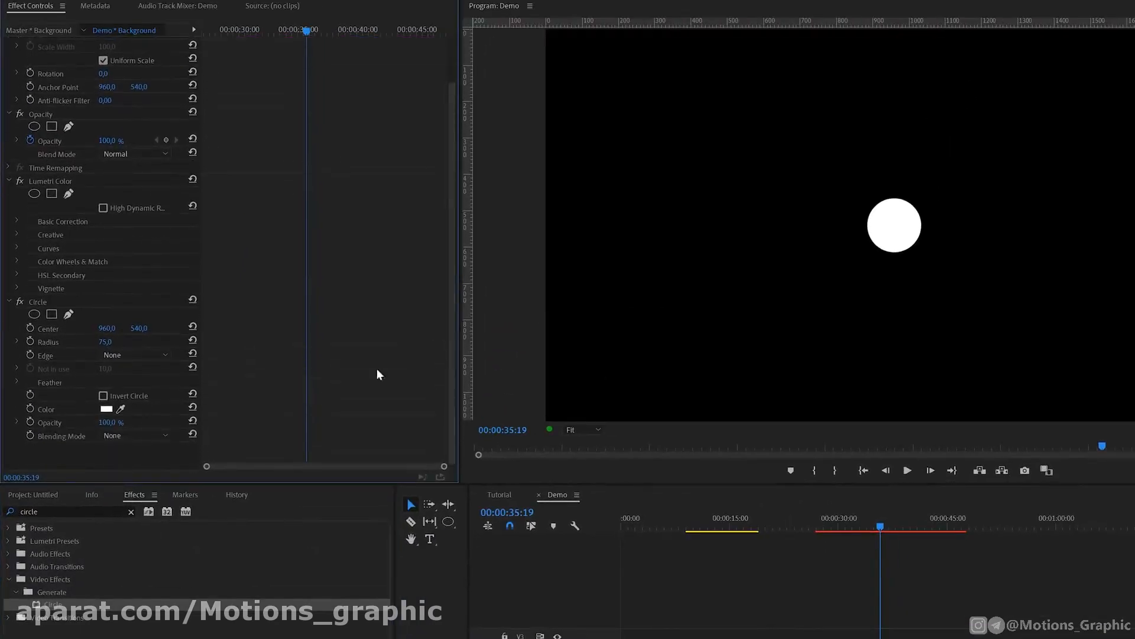
{"action": "left_click", "coordinate": [133, 406]}
{"action": "left_click_drag", "start_coordinate": [680, 463], "coordinate": [668, 471]}
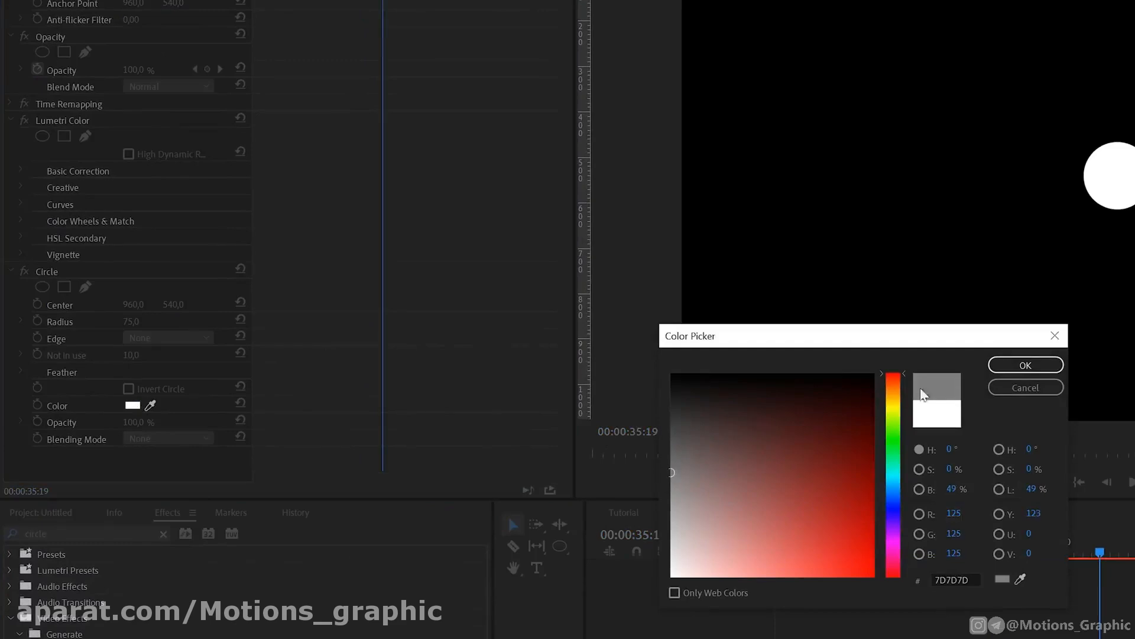
{"action": "left_click", "coordinate": [1025, 364]}
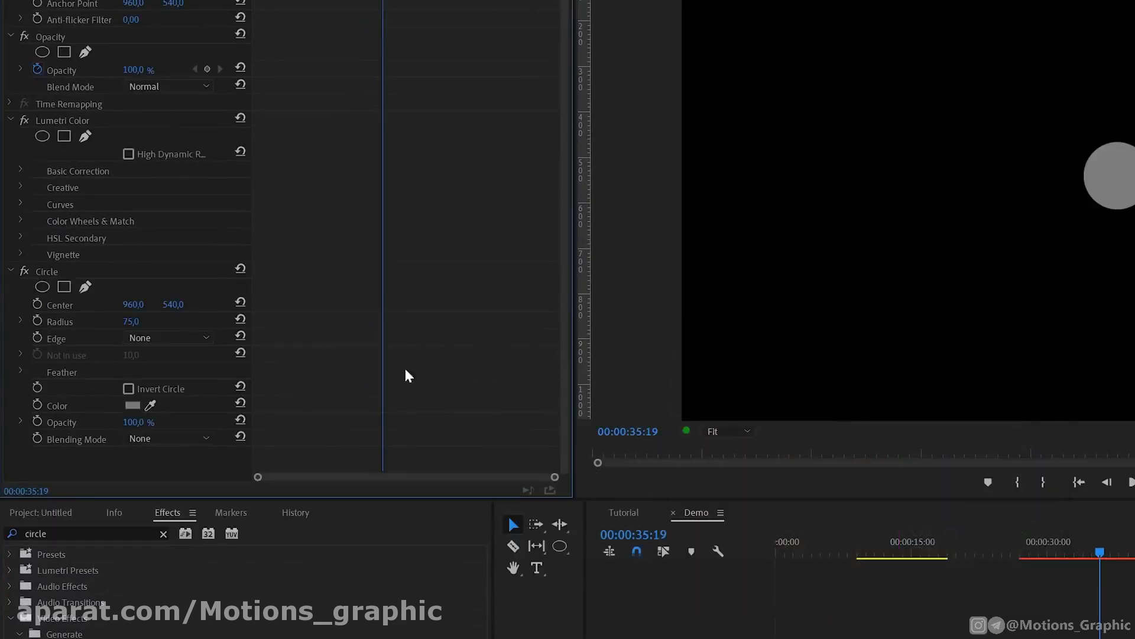
{"action": "left_click", "coordinate": [144, 319]}
{"action": "type", "text": "750"}
{"action": "key", "text": "Return"}
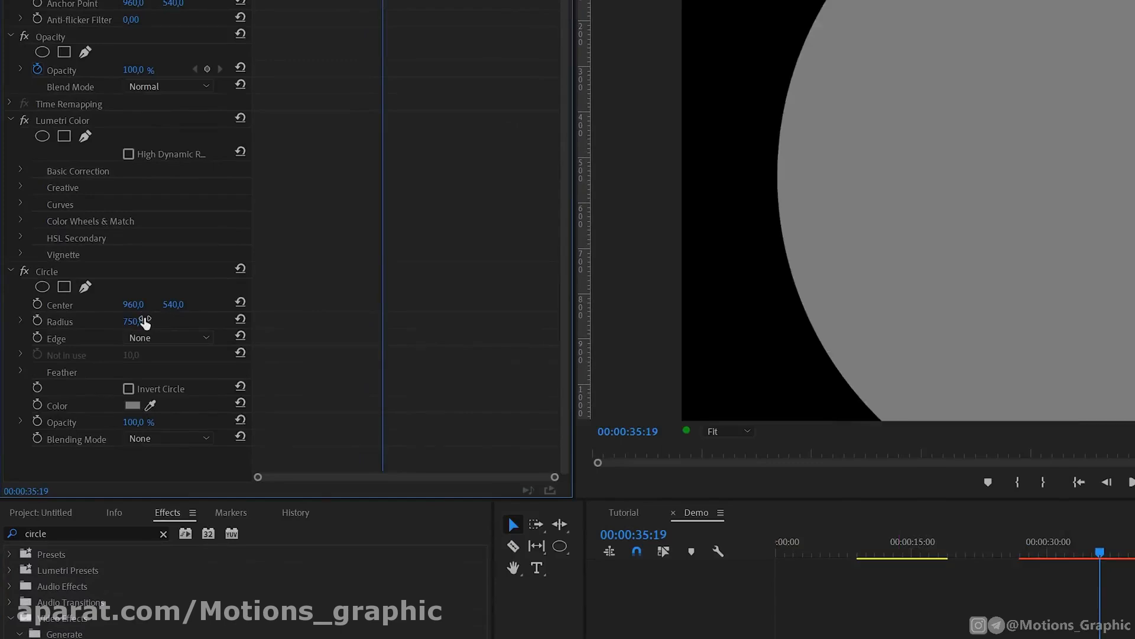
Step: Set the Circle effect's outer edge feather to 1500 and its blending mode to Screen
{"action": "left_click", "coordinate": [21, 372]}
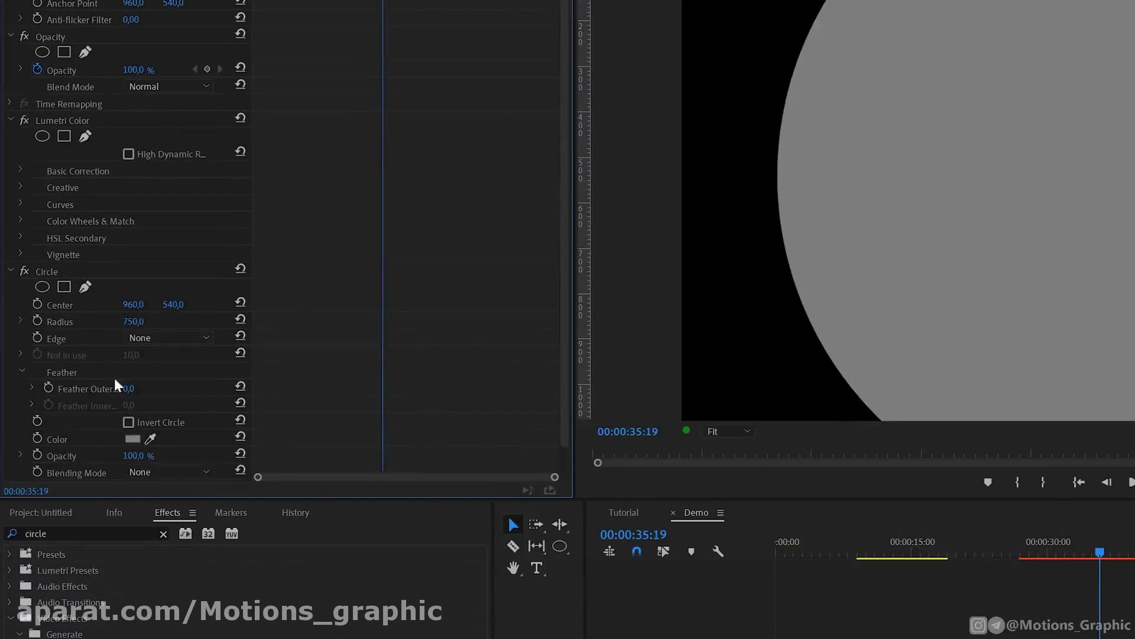
{"action": "left_click", "coordinate": [128, 388]}
{"action": "type", "text": "1500"}
{"action": "key", "text": "Return"}
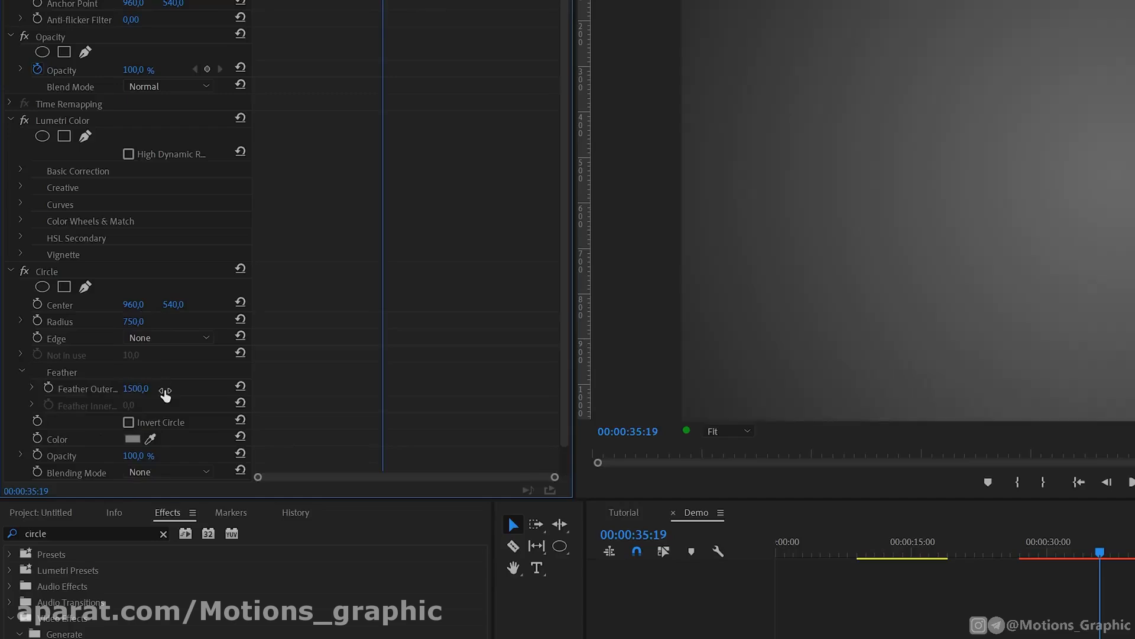
{"action": "left_click", "coordinate": [166, 468]}
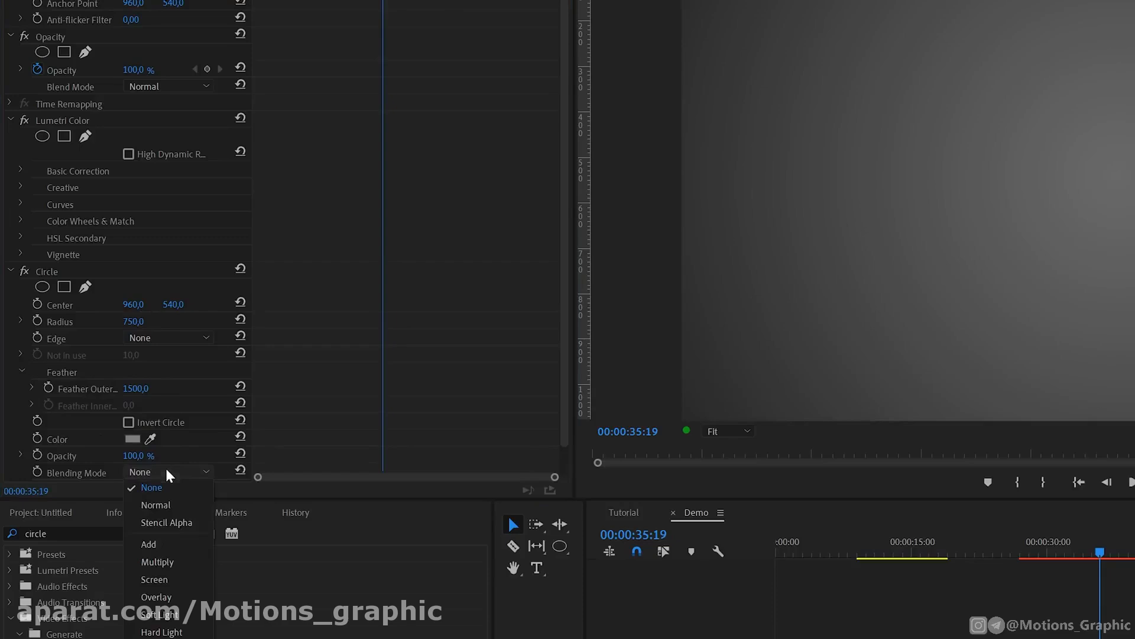
{"action": "left_click", "coordinate": [151, 580]}
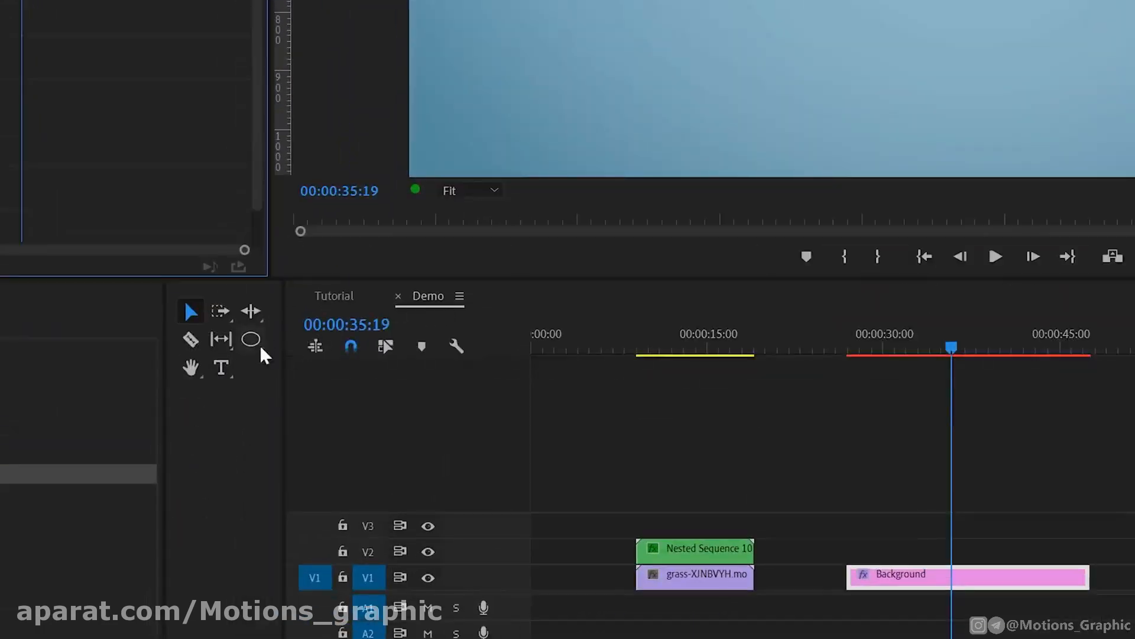
Step: Draw a circle about 920 px wide over the background with the Ellipse tool and center it horizontally and vertically in the frame
{"action": "left_click", "coordinate": [253, 345]}
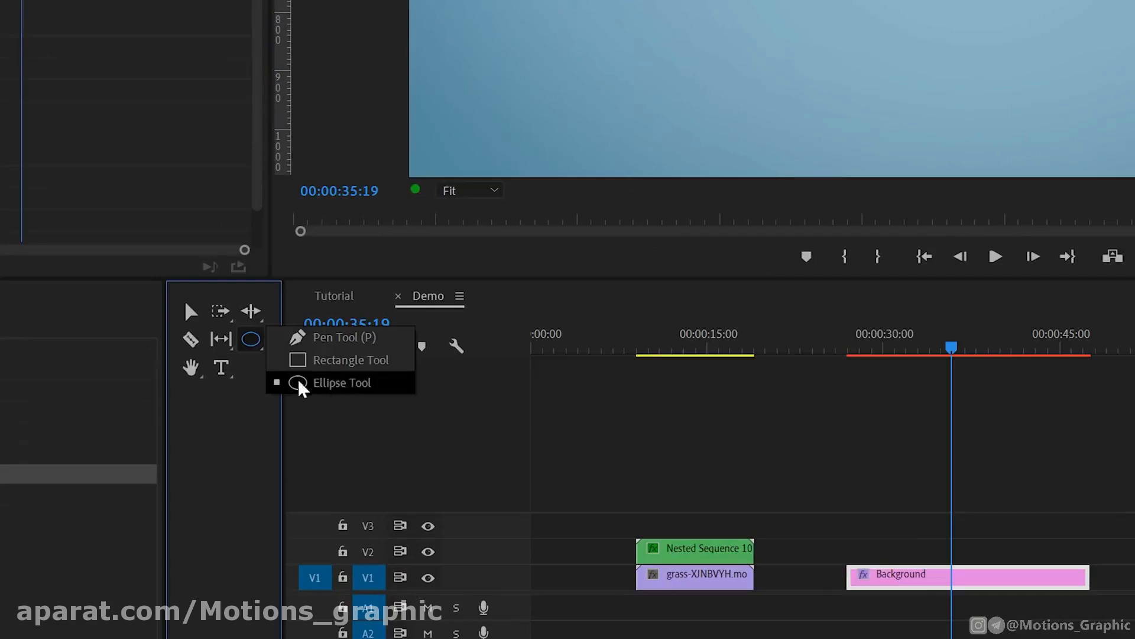
{"action": "left_click", "coordinate": [333, 385]}
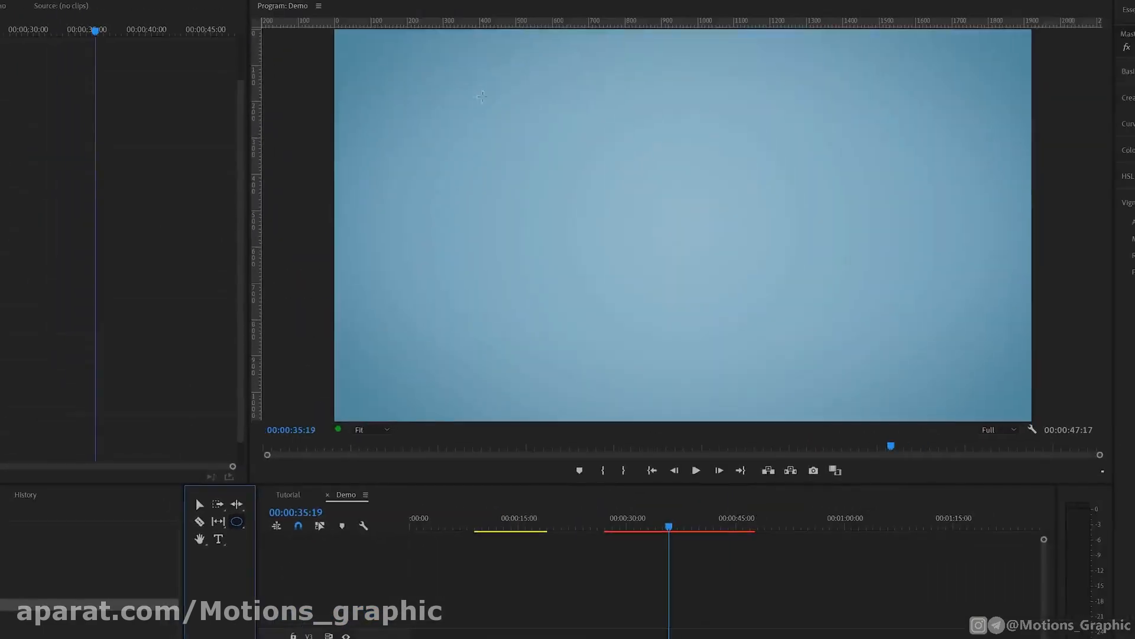
{"action": "mouse_move", "coordinate": [467, 70]}
{"action": "left_mouse_down"}
{"action": "mouse_move", "coordinate": [593, 178]}
{"action": "mouse_move", "coordinate": [778, 237]}
{"action": "mouse_move", "coordinate": [725, 276]}
{"action": "mouse_move", "coordinate": [805, 323]}
{"action": "left_mouse_up"}
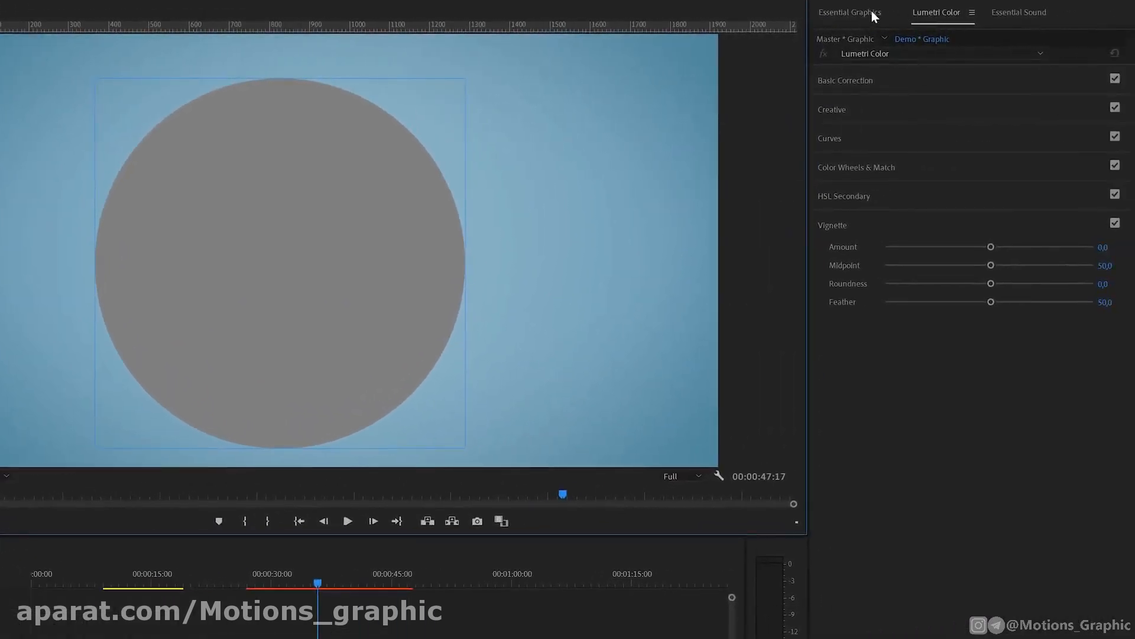
{"action": "left_click", "coordinate": [871, 11]}
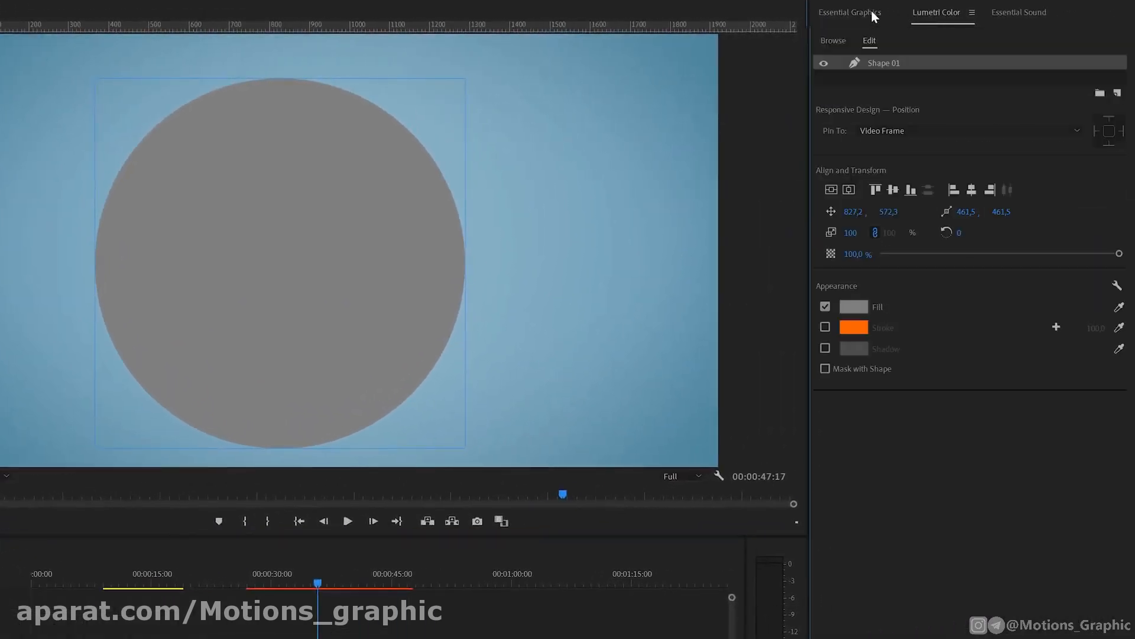
{"action": "left_click", "coordinate": [850, 192]}
{"action": "left_click", "coordinate": [831, 189]}
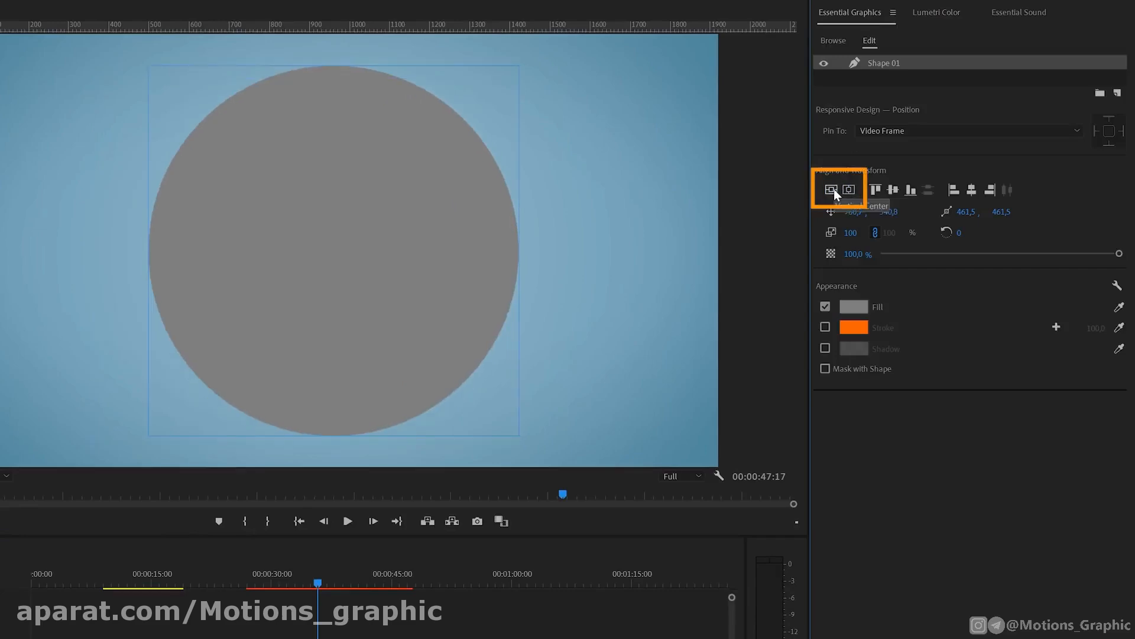
Step: Turn off the circle's fill and enable an orange stroke with a width of 86
{"action": "left_click", "coordinate": [826, 307]}
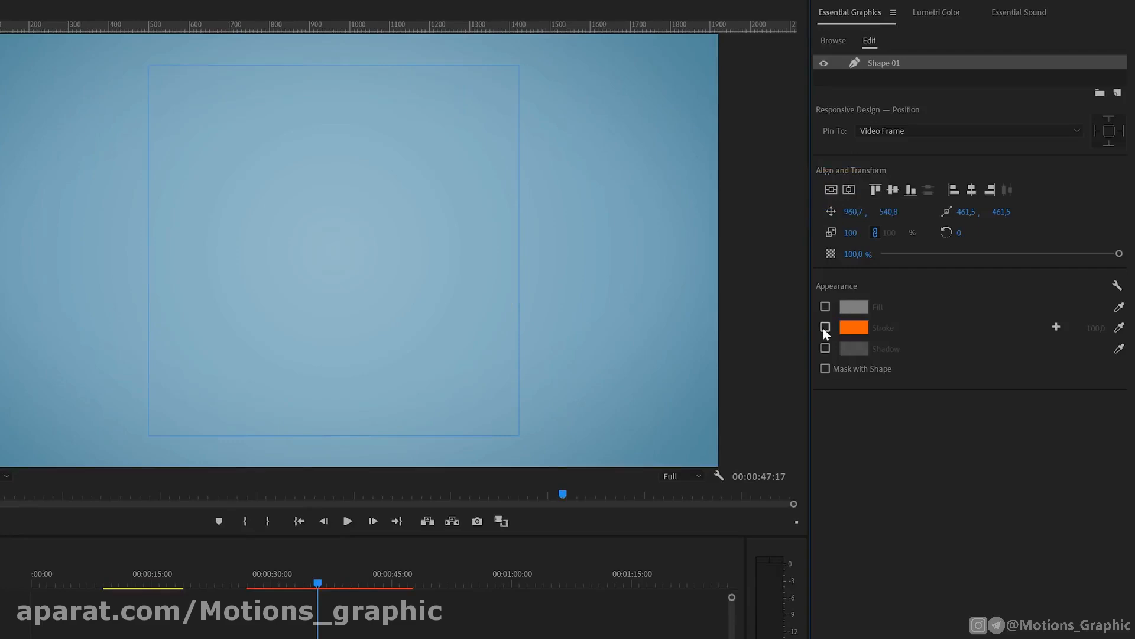
{"action": "left_click", "coordinate": [825, 327]}
{"action": "mouse_move", "coordinate": [1092, 328]}
{"action": "left_mouse_down"}
{"action": "mouse_move", "coordinate": [1067, 329]}
{"action": "mouse_move", "coordinate": [1084, 328]}
{"action": "left_mouse_up"}
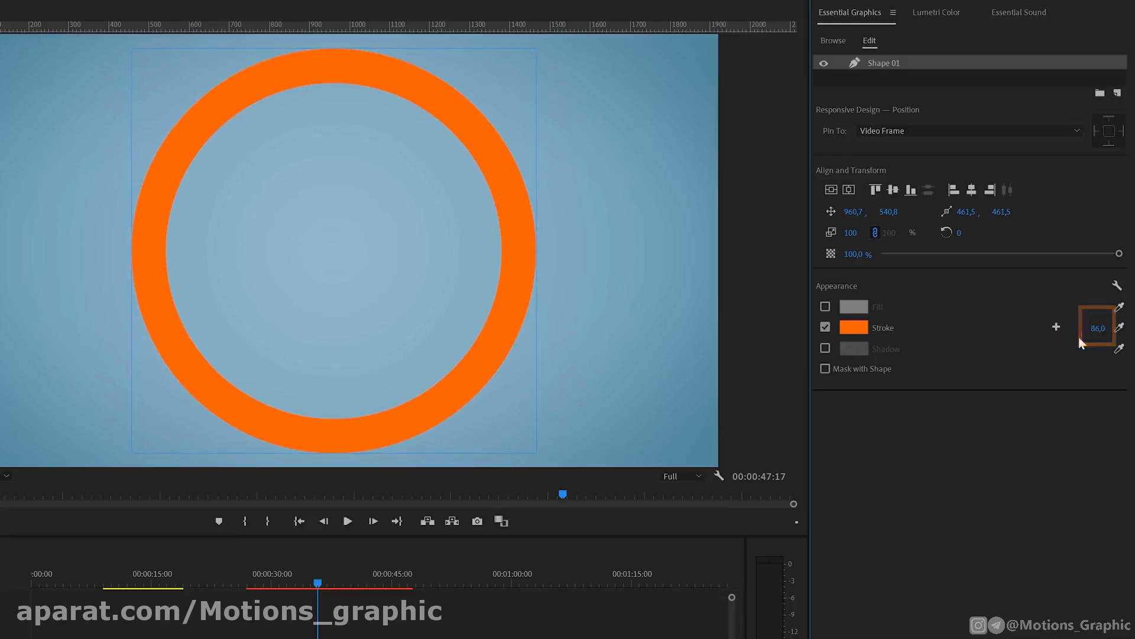
Step: Duplicate the Shape 01 layer and rename the lower layer as Shape 02
{"action": "right_click", "coordinate": [885, 65]}
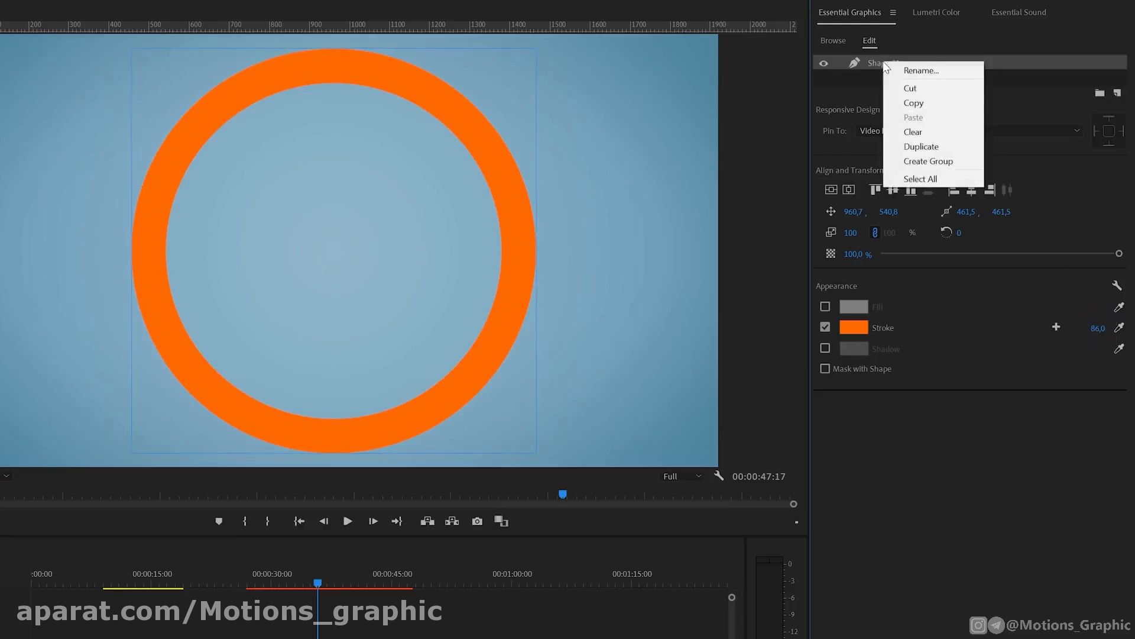
{"action": "left_click", "coordinate": [934, 146]}
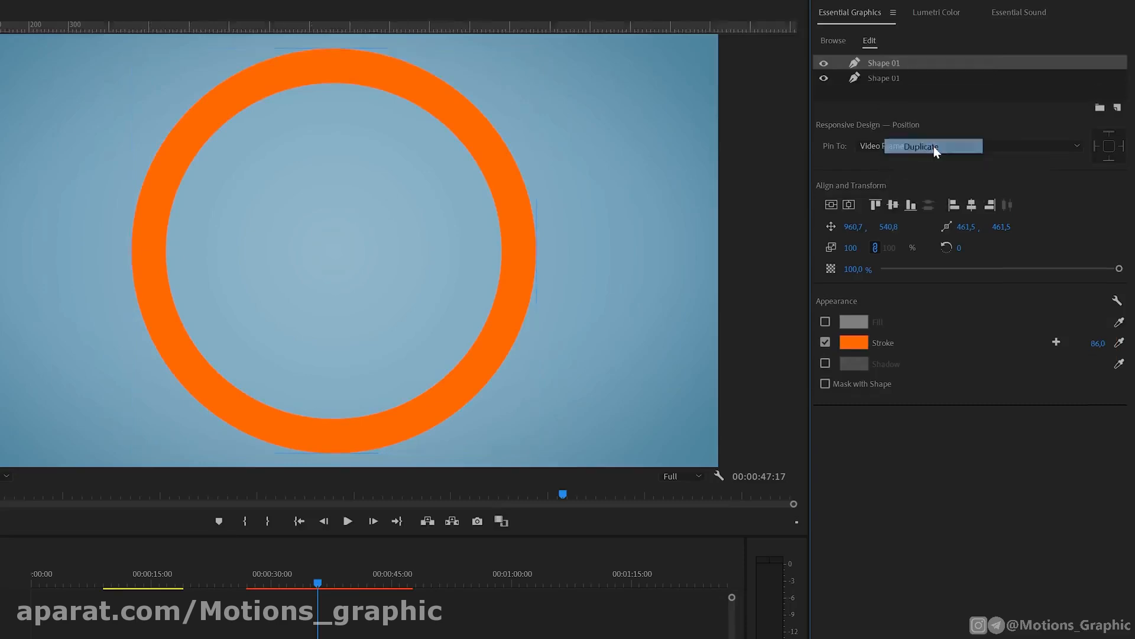
{"action": "left_click", "coordinate": [894, 79]}
{"action": "left_click", "coordinate": [895, 79]}
{"action": "left_click", "coordinate": [895, 78]}
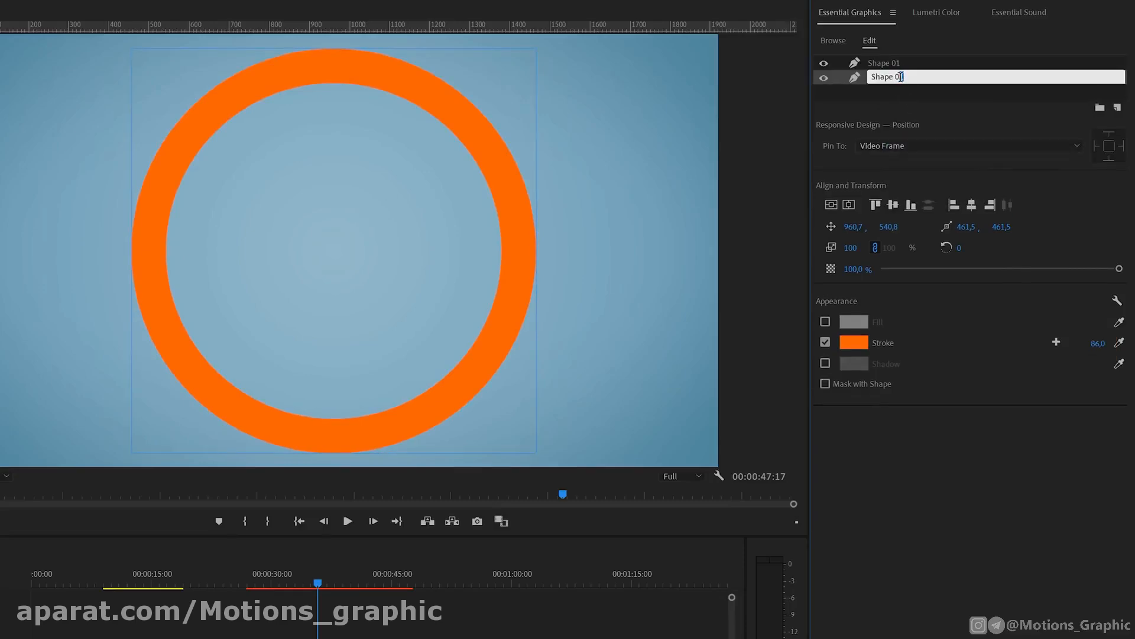
{"action": "left_click", "coordinate": [917, 91]}
{"action": "left_click", "coordinate": [904, 80]}
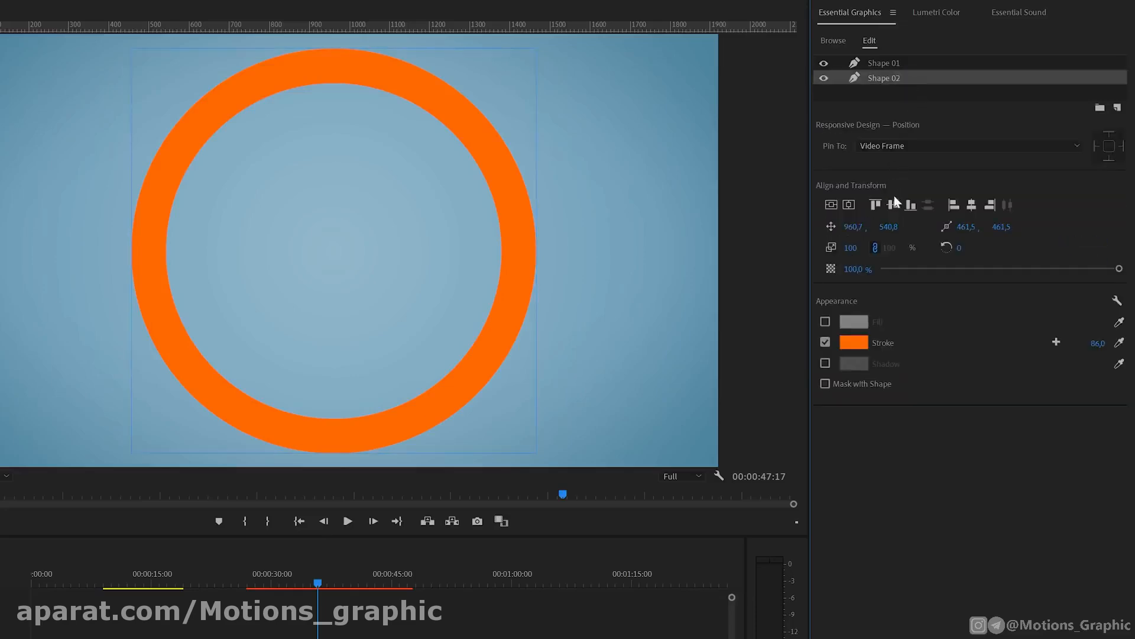
Step: Change the Shape 02 stroke color to white FFFFFF and set its scale to 90
{"action": "left_click", "coordinate": [855, 344]}
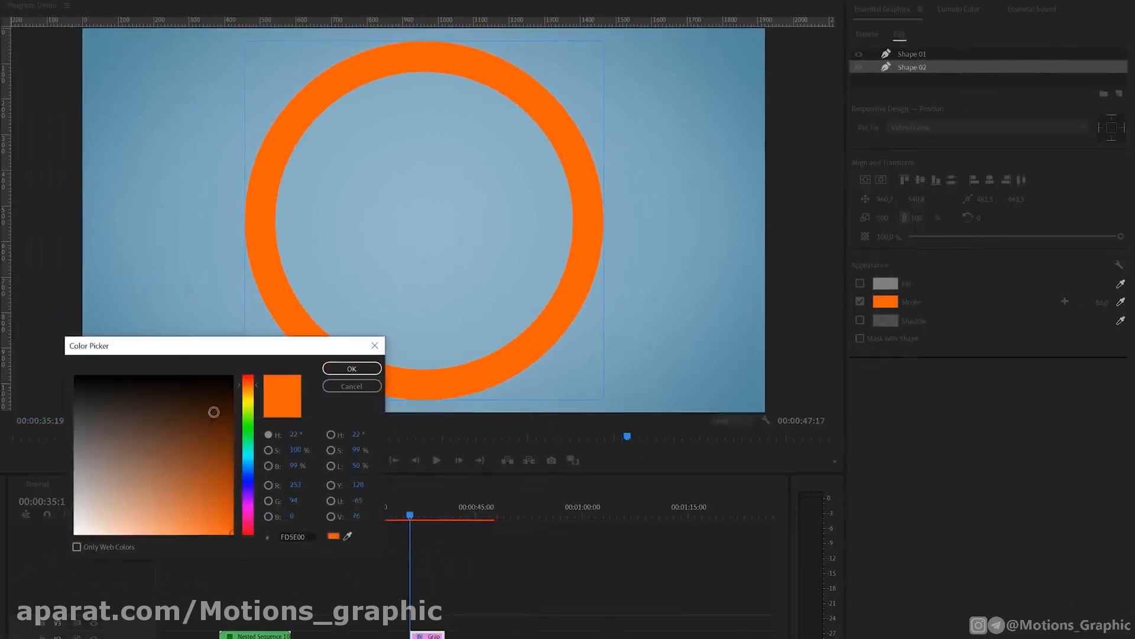
{"action": "left_click_drag", "start_coordinate": [214, 411], "coordinate": [63, 538]}
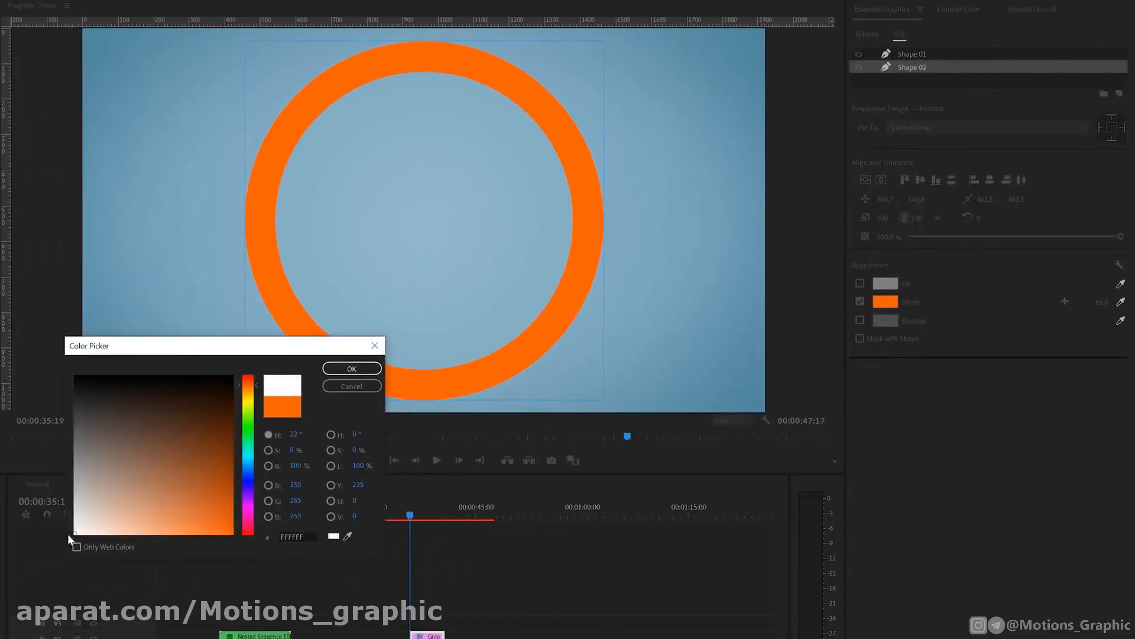
{"action": "left_click", "coordinate": [352, 368]}
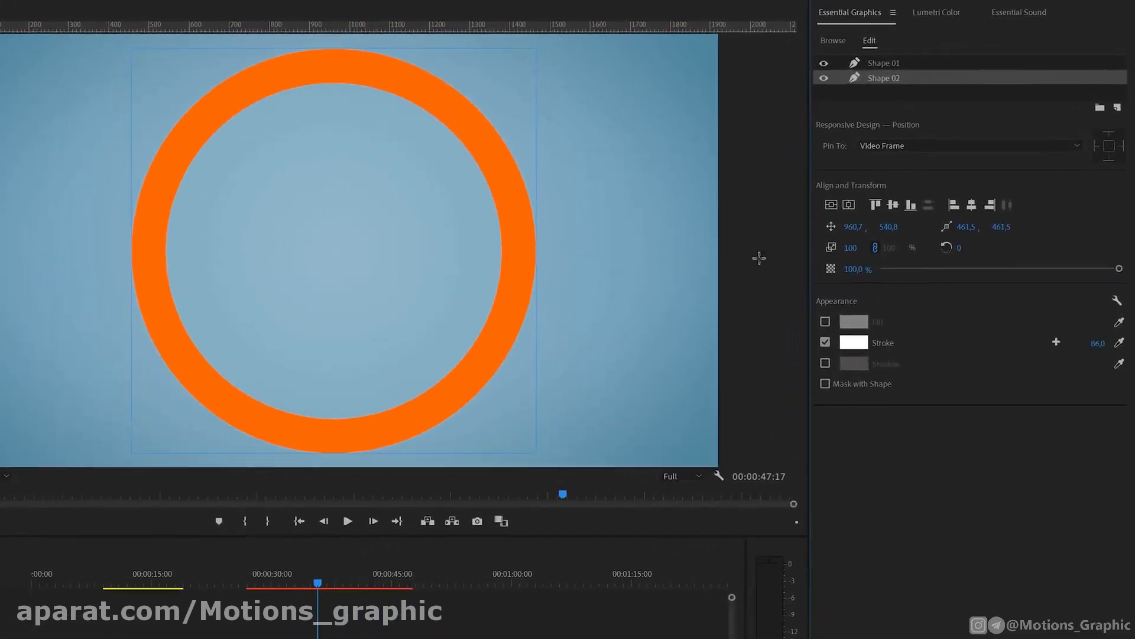
{"action": "left_click", "coordinate": [851, 247]}
{"action": "type", "text": "90"}
{"action": "key", "text": "Return"}
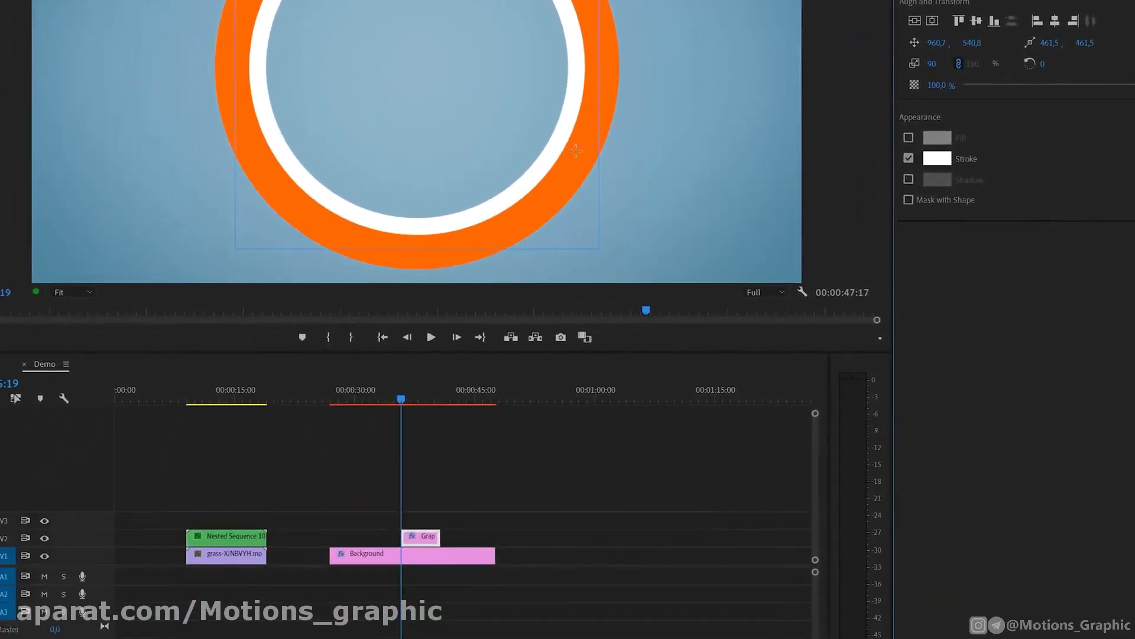
Step: Extend the Graphic clip on V2 to match the Background clip's length and apply the Radial Wipe video effect to it
{"action": "left_click_drag", "start_coordinate": [440, 536], "coordinate": [489, 536]}
{"action": "left_click_drag", "start_coordinate": [404, 536], "coordinate": [334, 539]}
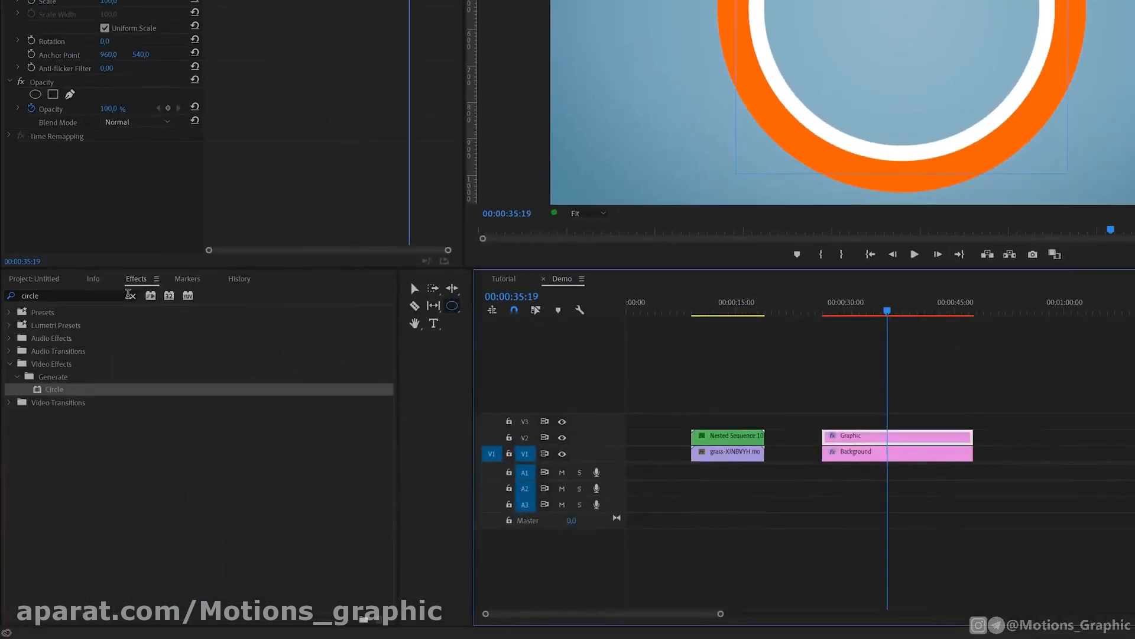
{"action": "left_click", "coordinate": [129, 294]}
{"action": "type", "text": "radial"}
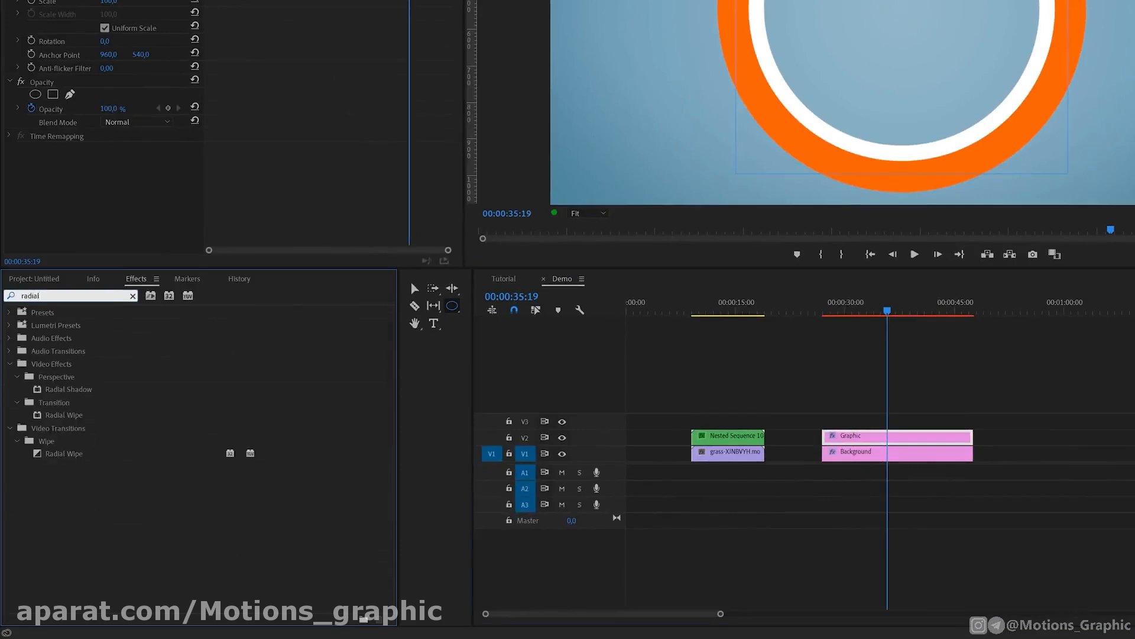
{"action": "left_click", "coordinate": [77, 416]}
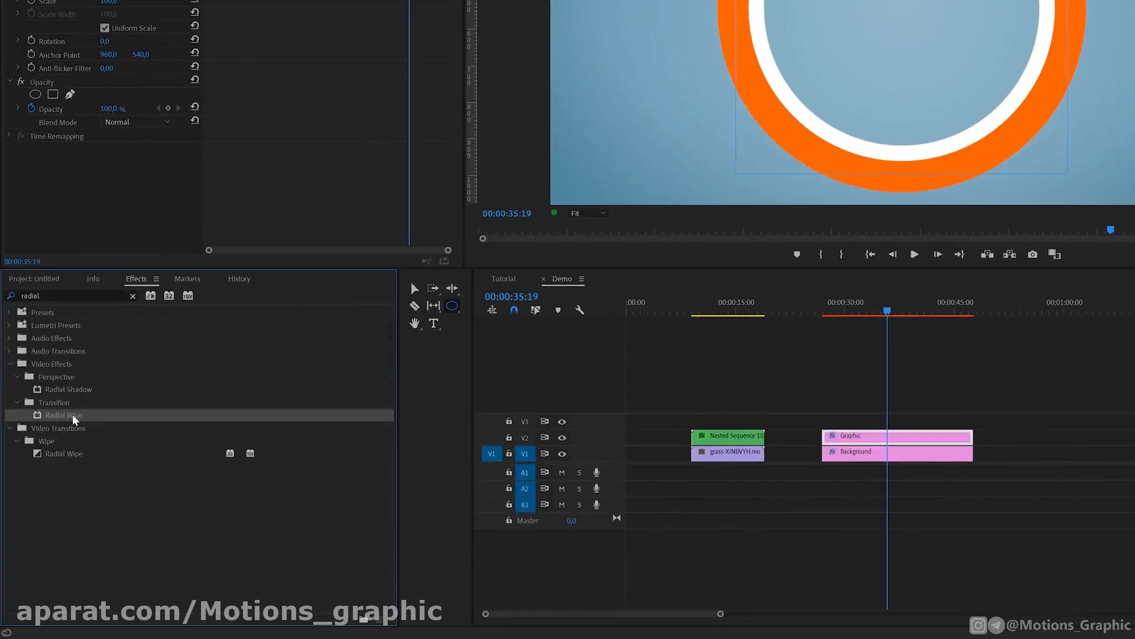
{"action": "left_click_drag", "start_coordinate": [52, 418], "coordinate": [894, 439]}
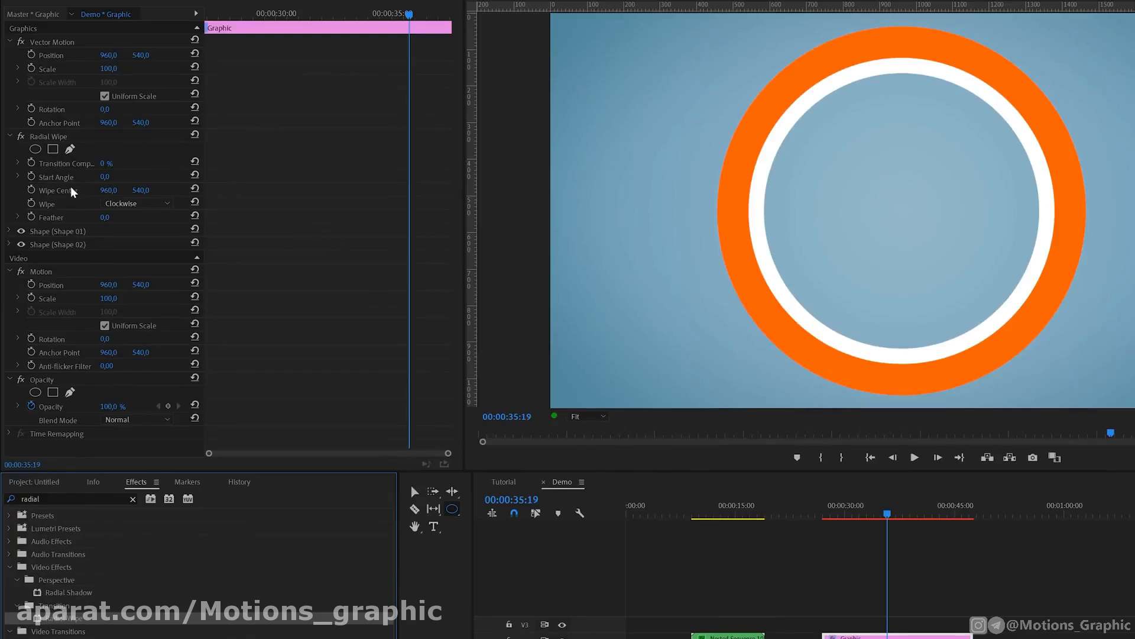
Step: Keyframe the Radial Wipe's Transition Completion from 0% at the Graphic clip's start to 100% at its end and check it at 00:00:30:00
{"action": "left_click", "coordinate": [31, 164]}
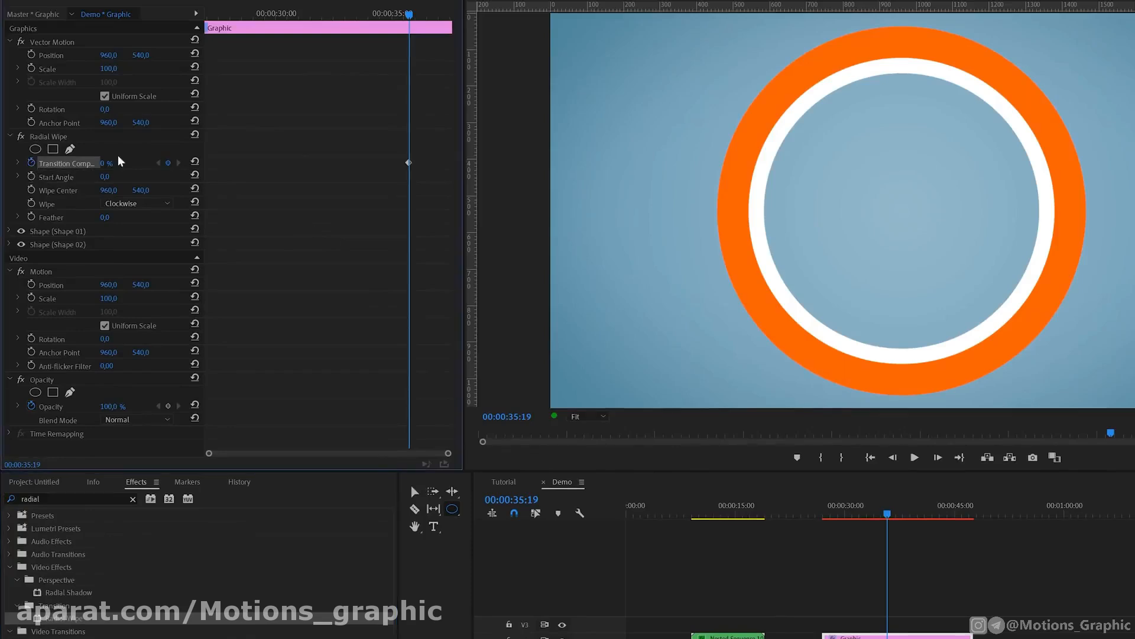
{"action": "mouse_move", "coordinate": [408, 166]}
{"action": "left_mouse_down"}
{"action": "mouse_move", "coordinate": [147, 175]}
{"action": "mouse_move", "coordinate": [119, 163]}
{"action": "left_mouse_up"}
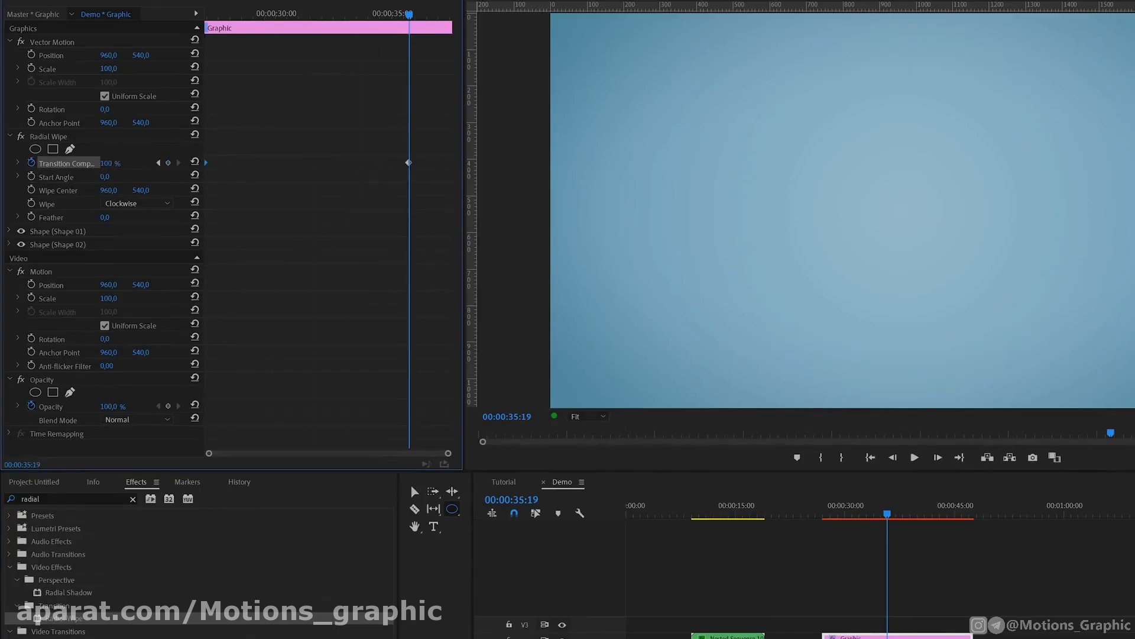
{"action": "left_click_drag", "start_coordinate": [409, 163], "coordinate": [458, 167]}
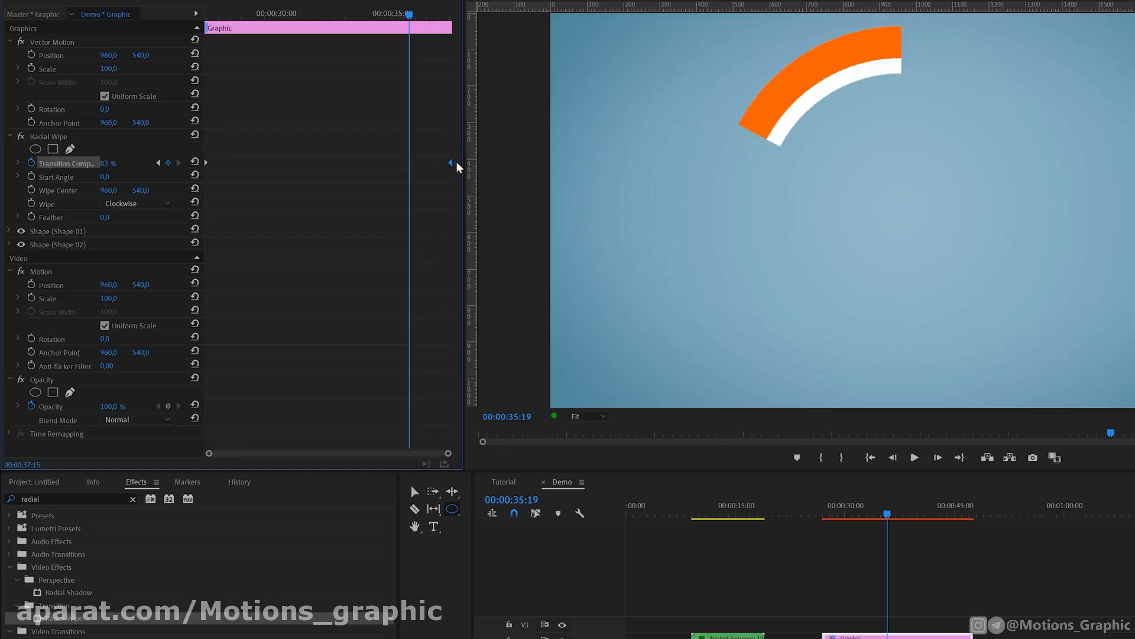
{"action": "mouse_move", "coordinate": [828, 517]}
{"action": "left_mouse_down"}
{"action": "mouse_move", "coordinate": [909, 523]}
{"action": "mouse_move", "coordinate": [849, 537]}
{"action": "left_mouse_up"}
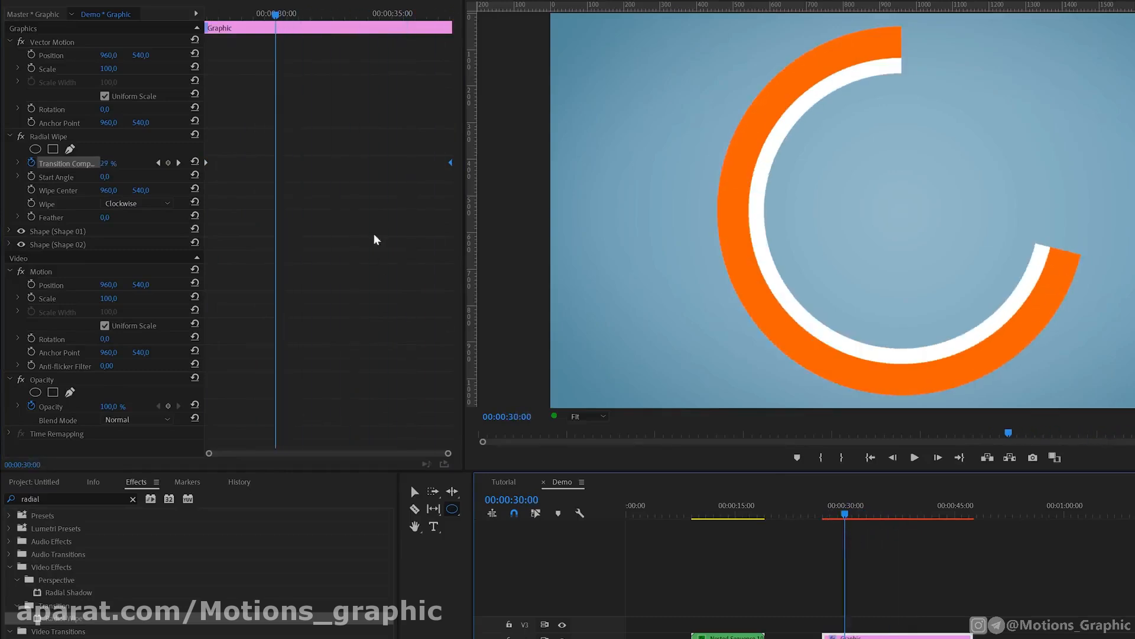
Step: Apply Ease In to the last Transition Completion keyframe and Ease Out to the first, and play the wipe from the clip's start
{"action": "right_click", "coordinate": [450, 161]}
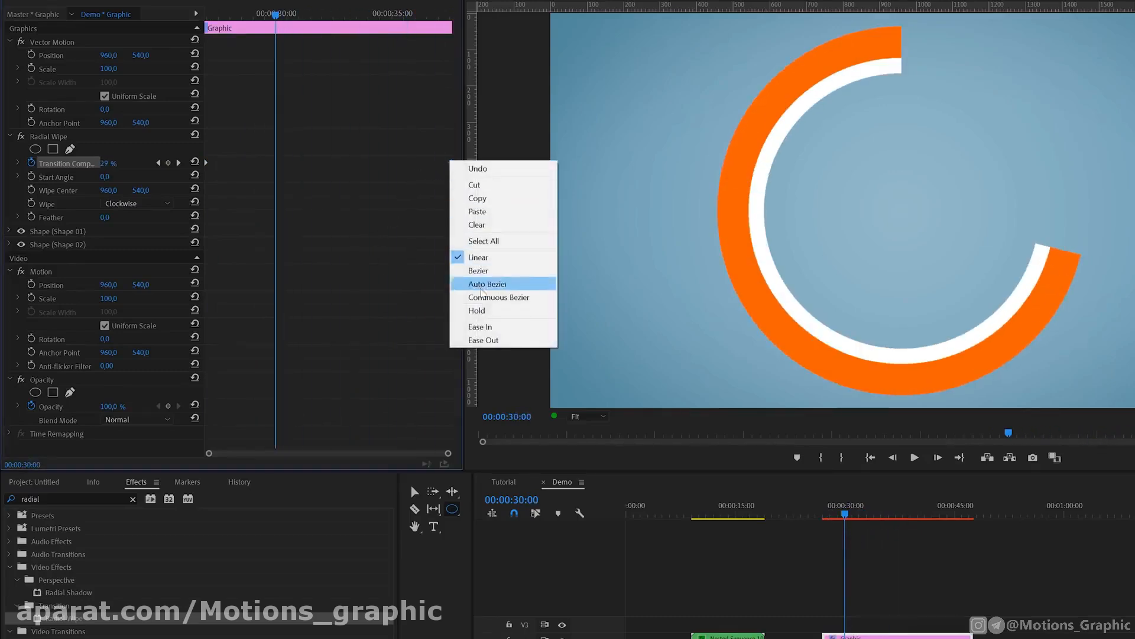
{"action": "right_click", "coordinate": [206, 162]}
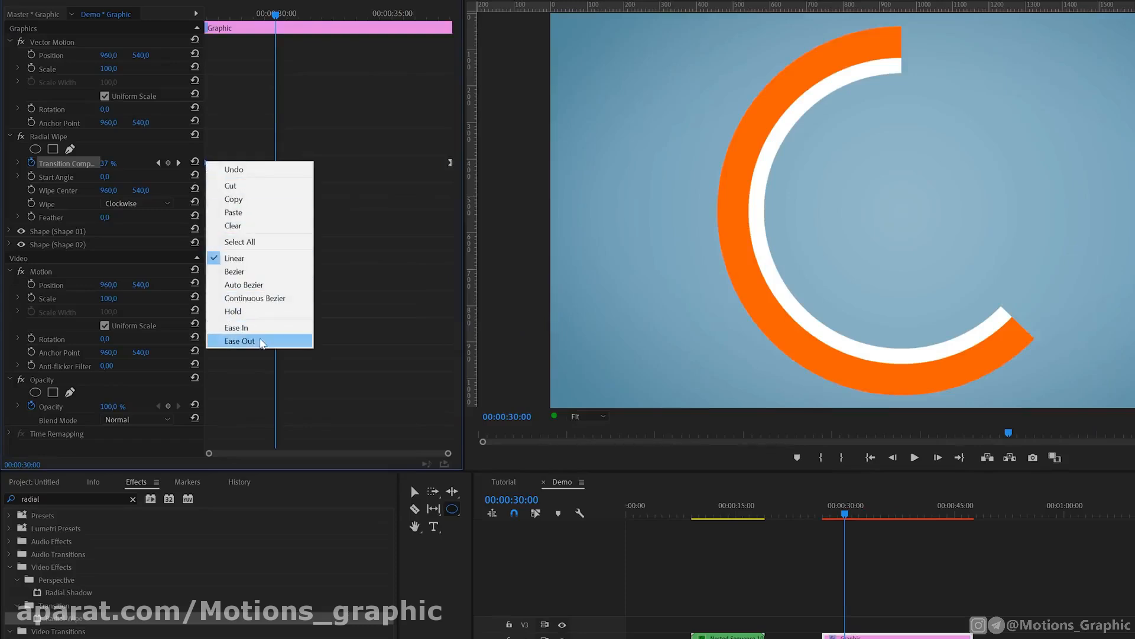
{"action": "left_click", "coordinate": [262, 342]}
{"action": "left_click", "coordinate": [817, 513]}
{"action": "key", "text": "space"}
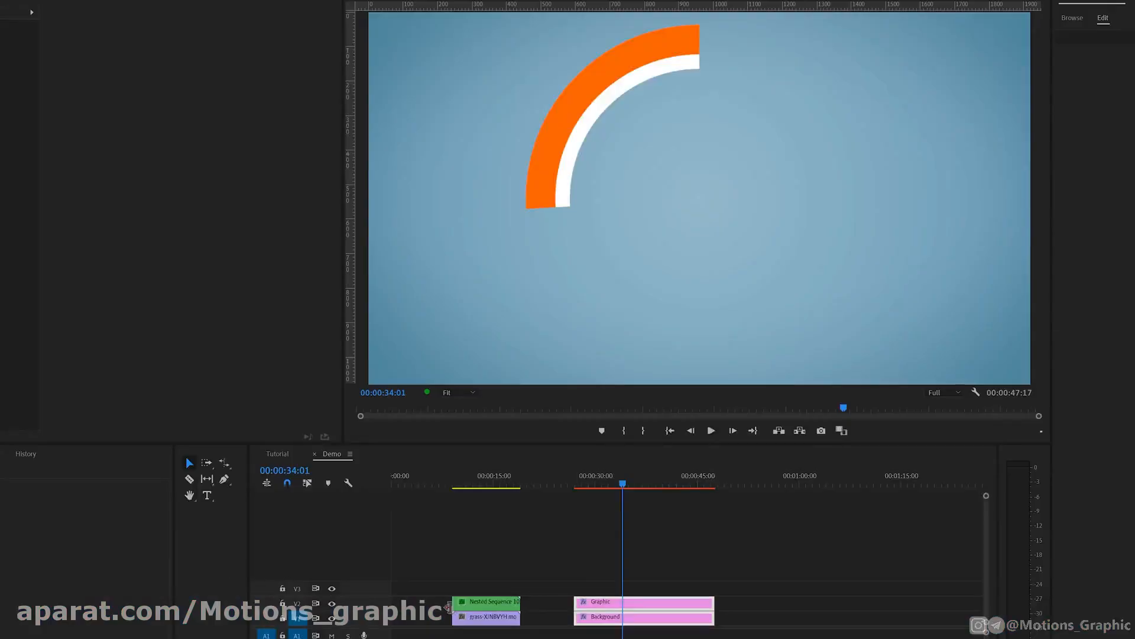
Step: Move the Nested Sequence 10 clip from above the grass footage to V3 over the Graphic clip and play back the timer
{"action": "left_click_drag", "start_coordinate": [492, 609], "coordinate": [633, 593]}
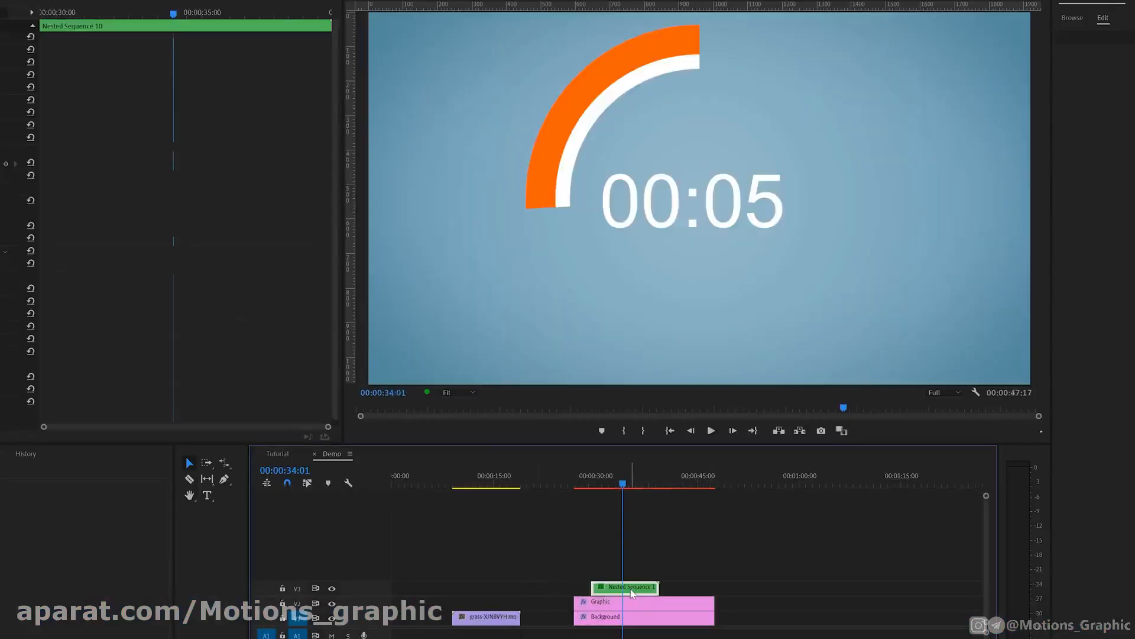
{"action": "left_click_drag", "start_coordinate": [627, 478], "coordinate": [606, 477]}
{"action": "key", "text": "space"}
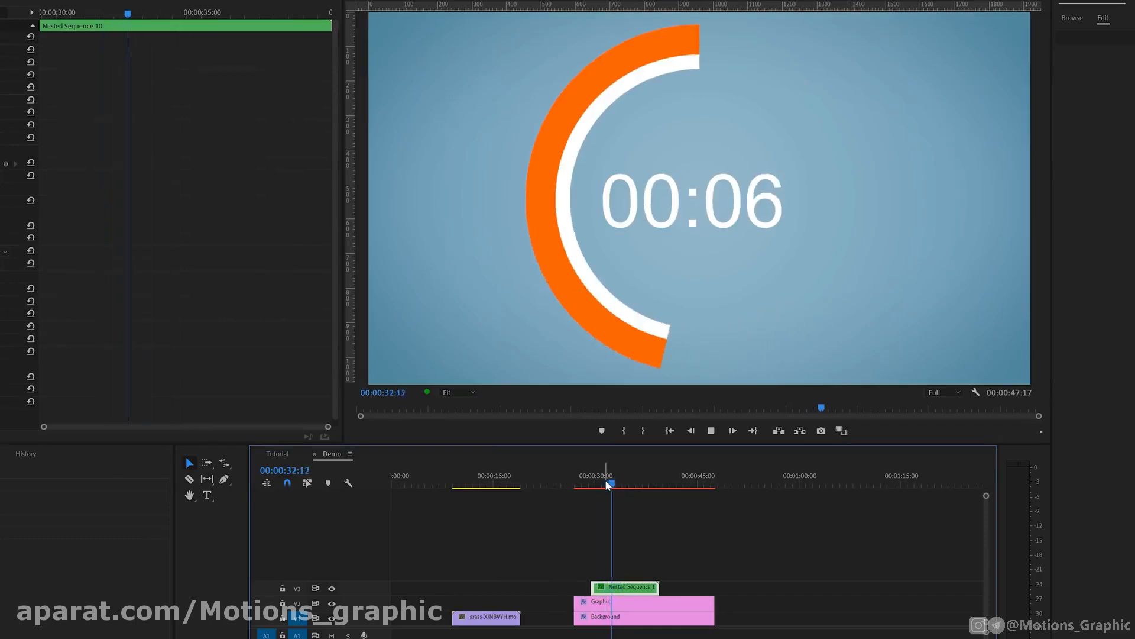